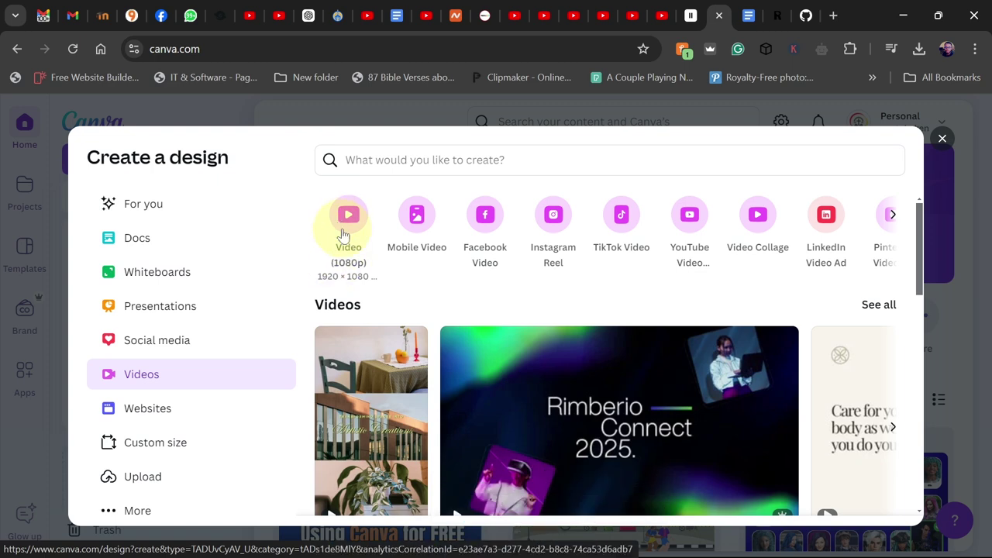
- Create a new 1080p video design and search Elements for 'street'
left_click(348, 219)
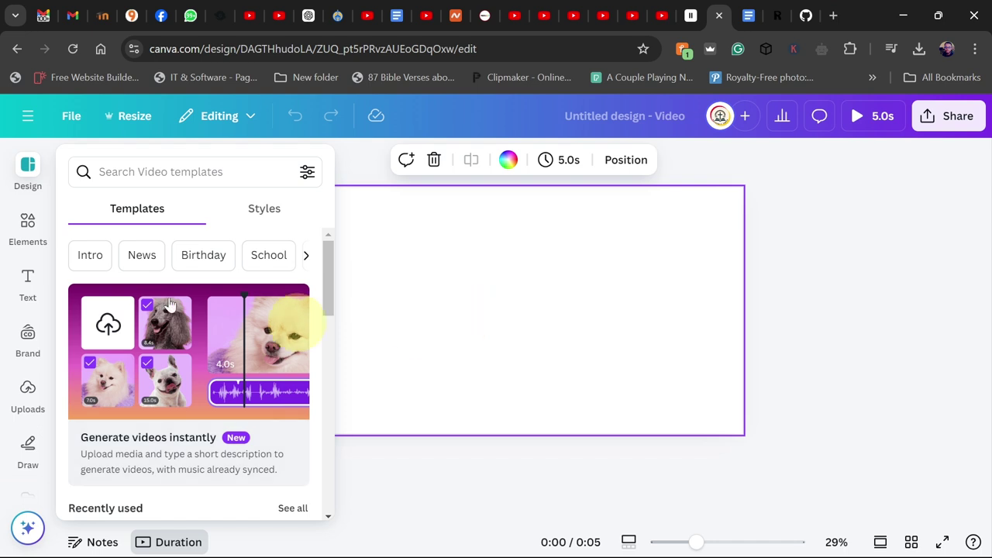
left_click(28, 236)
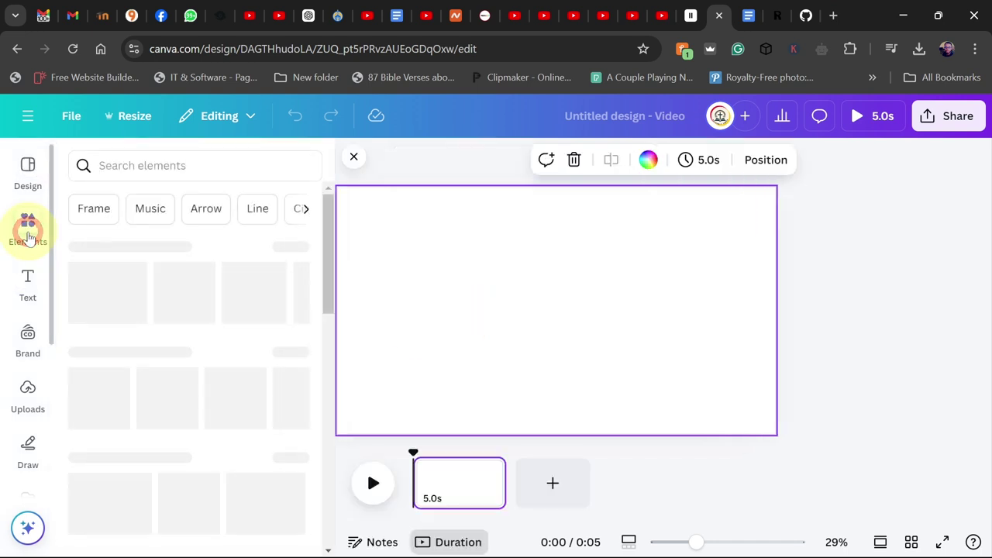
left_click(172, 165)
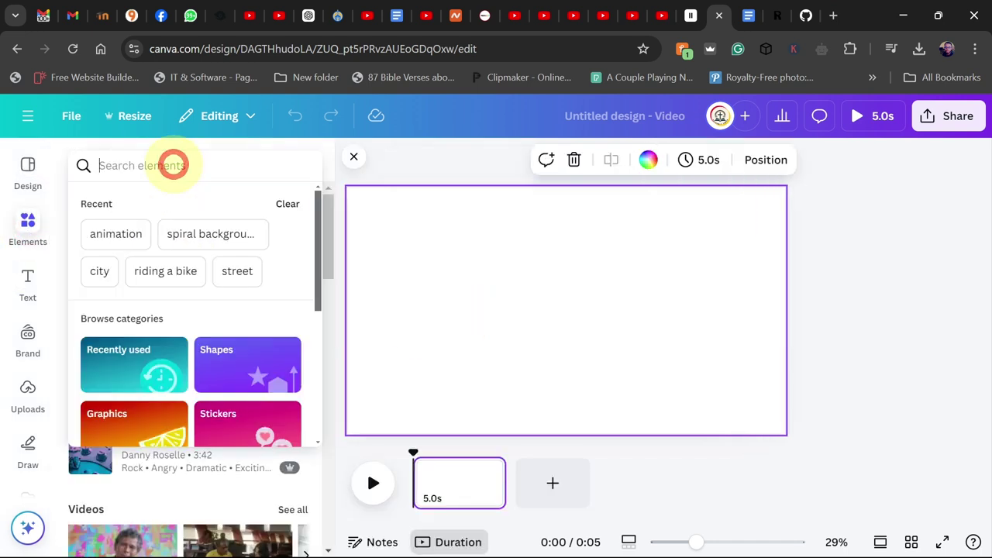
type("stre")
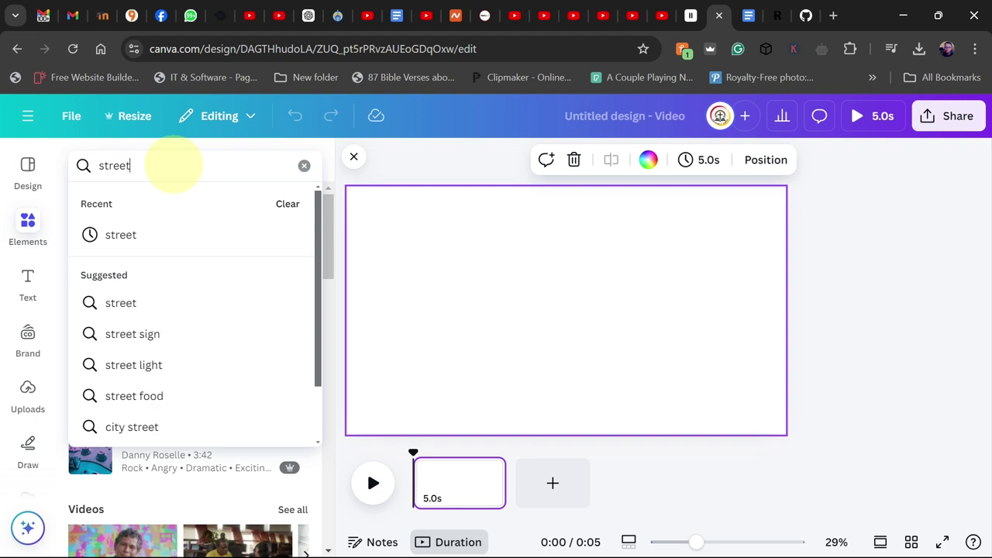
type("et")
key("Return")
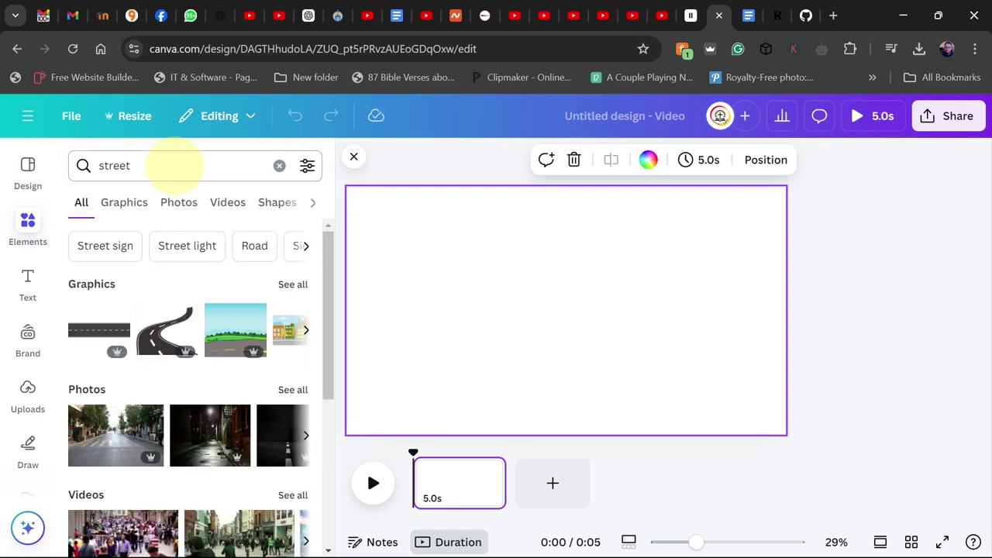
- Add the red telephone box and wooden fence graphic from the Graphics results
left_click(126, 203)
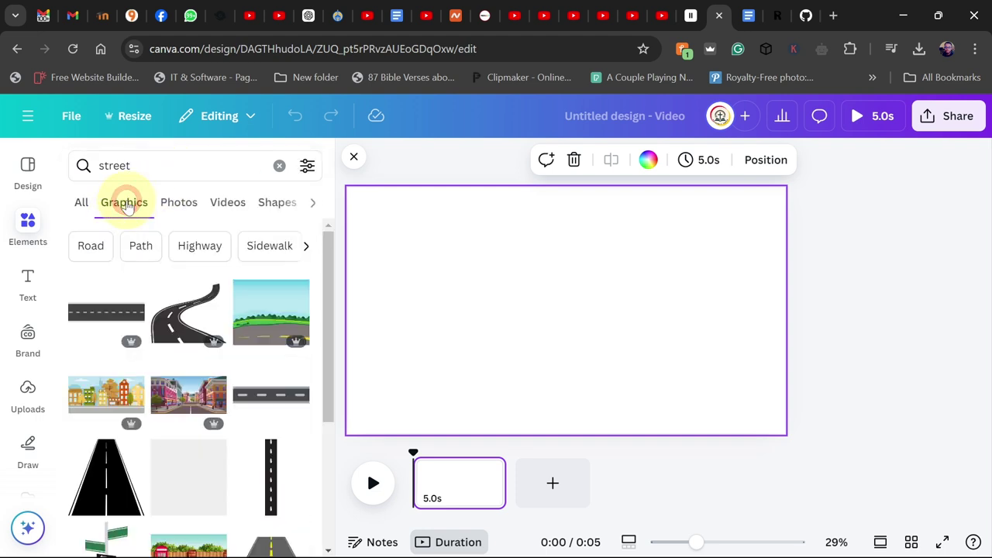
scroll(155, 326, "down", 3)
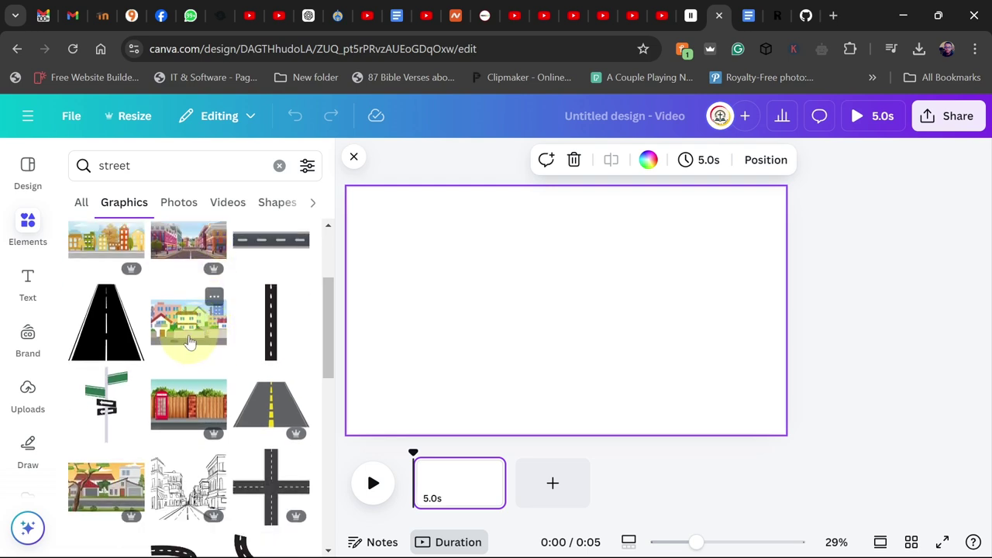
left_click(178, 411)
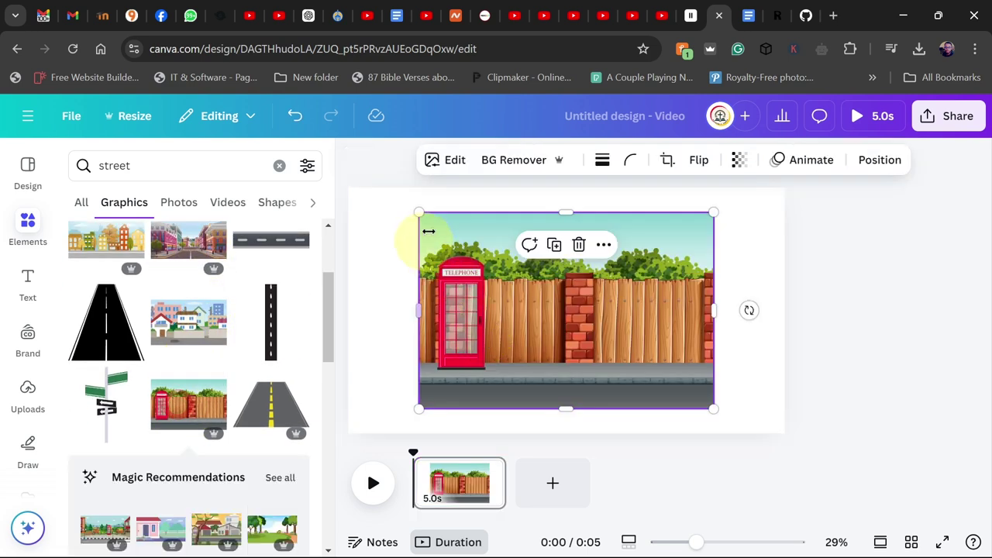
- Resize and centre the telephone-box scene so it covers the first page
left_click_drag(418, 212, 336, 178)
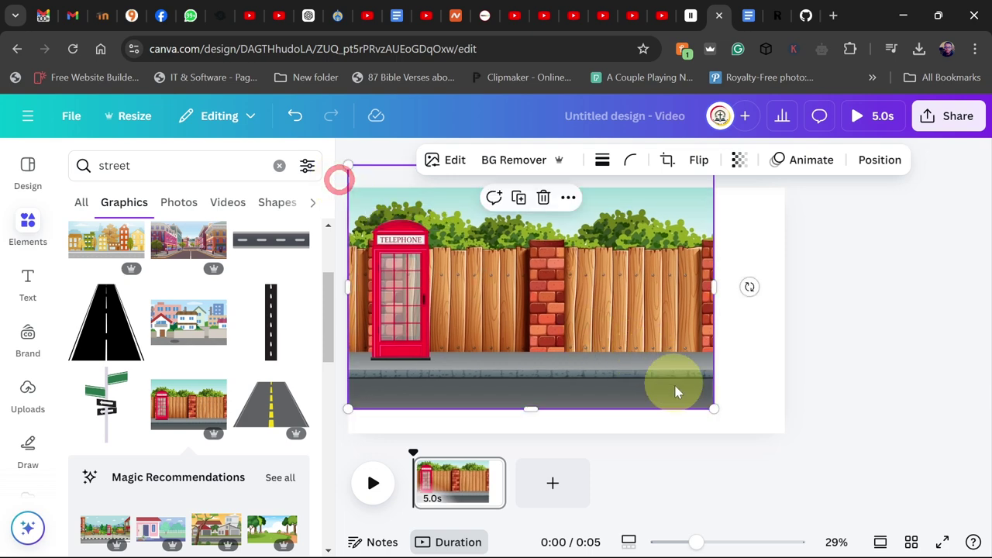
left_click_drag(712, 409, 810, 461)
left_click_drag(726, 424, 683, 394)
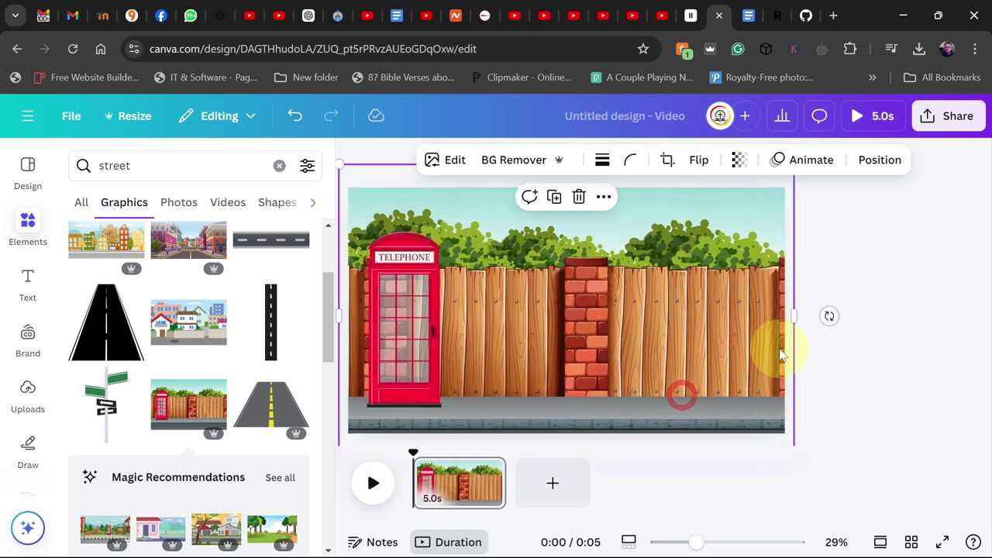
left_click(914, 331)
left_click(675, 308)
left_click(632, 309)
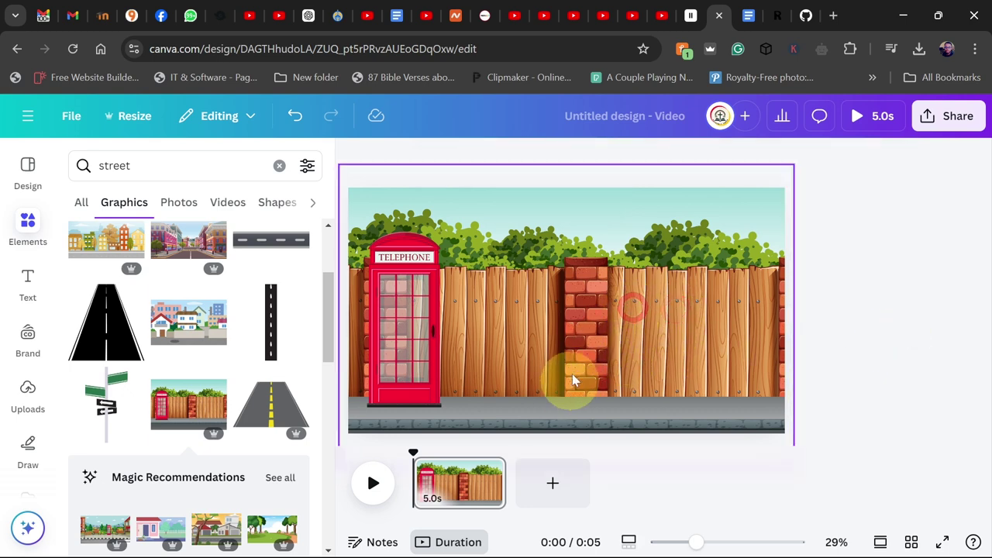
- Add three pages, delete the last two, leaving two 5-second pages totalling 10 seconds
left_click(554, 487)
left_click(654, 484)
left_click(759, 486)
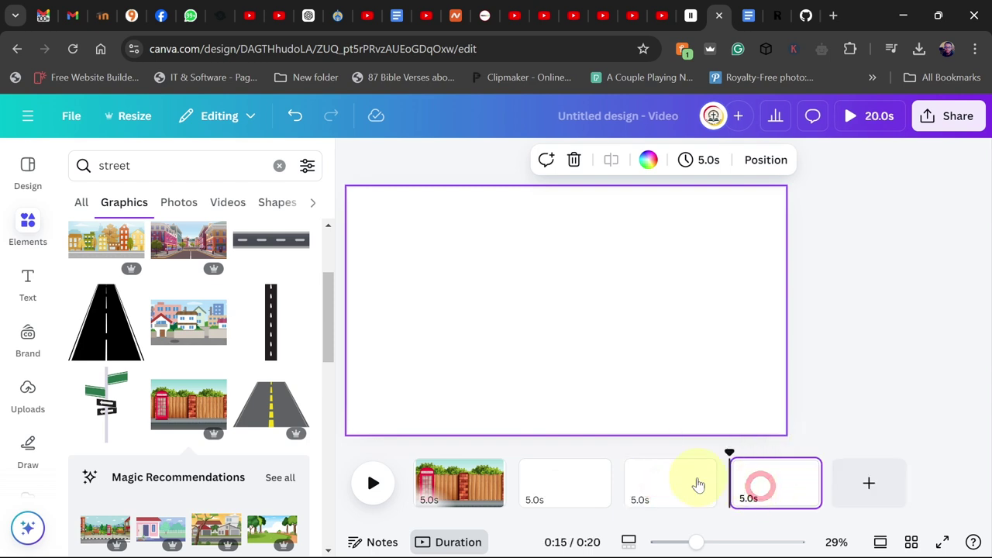
right_click(761, 475)
left_click(810, 248)
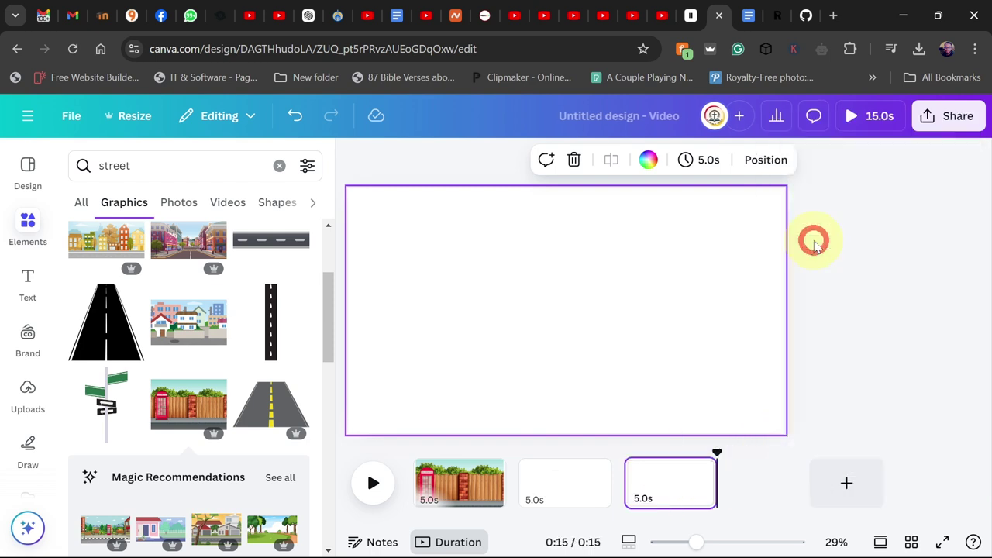
right_click(658, 487)
left_click(715, 255)
left_click_drag(526, 487, 506, 479)
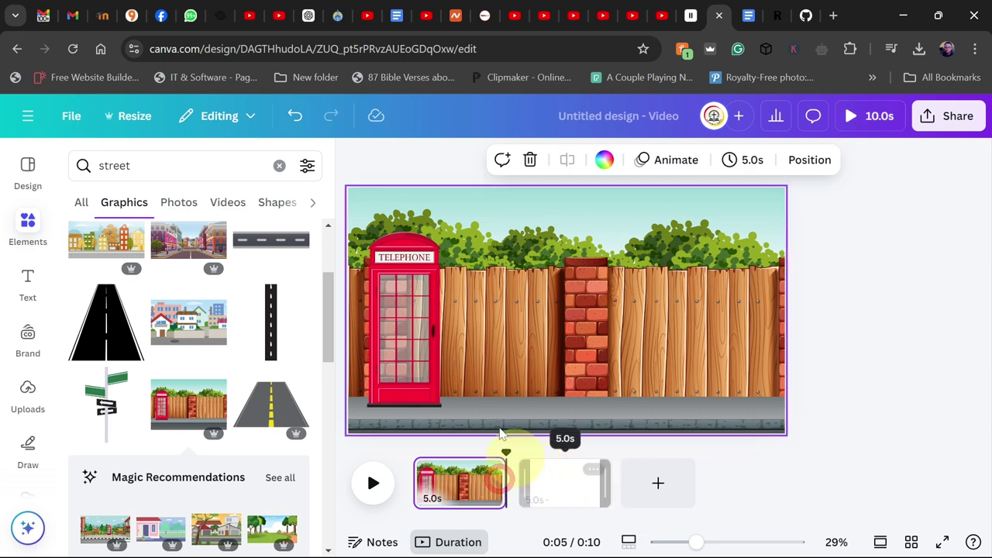
left_click_drag(504, 458, 575, 451)
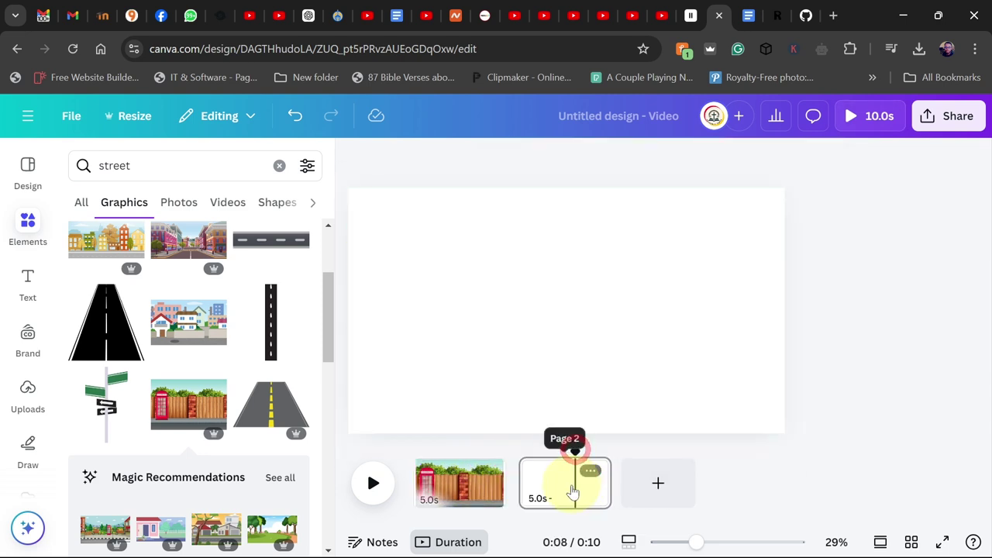
- Add the colourful town street graphic to page two, enlarged to fill the page
left_click(112, 247)
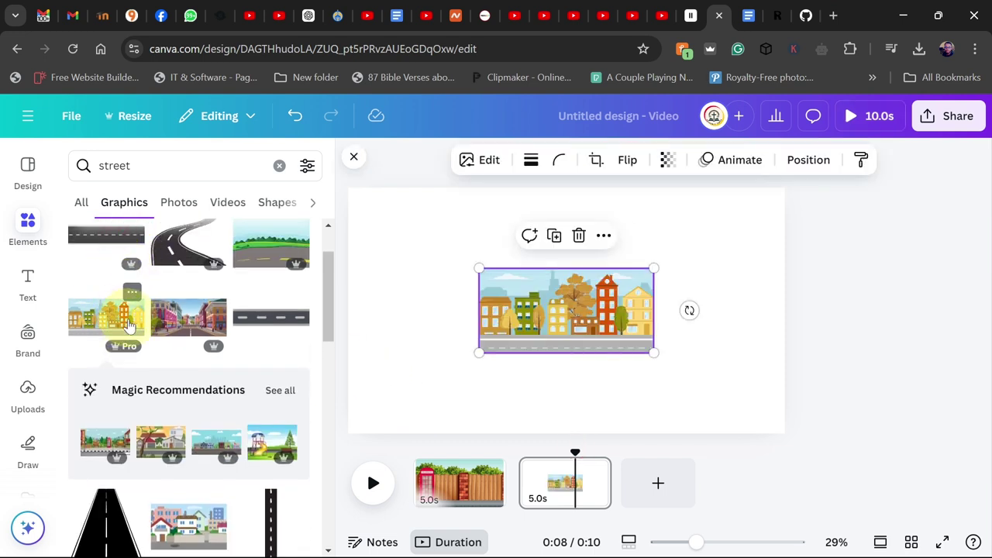
left_click_drag(476, 267, 336, 176)
left_click_drag(654, 352, 671, 333)
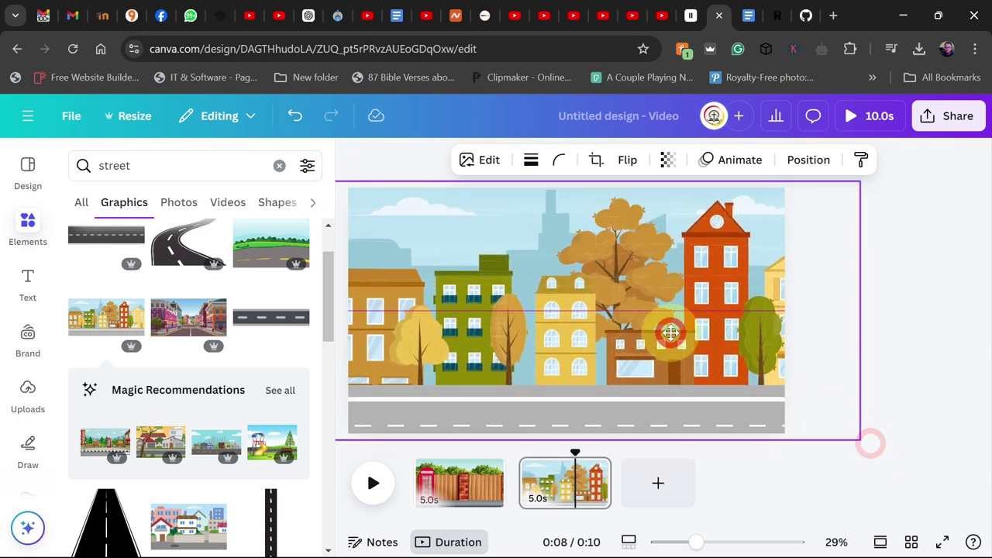
left_click(920, 358)
- Lengthen the second page to 6.1 seconds and return to the first scene
left_click_drag(610, 483, 628, 478)
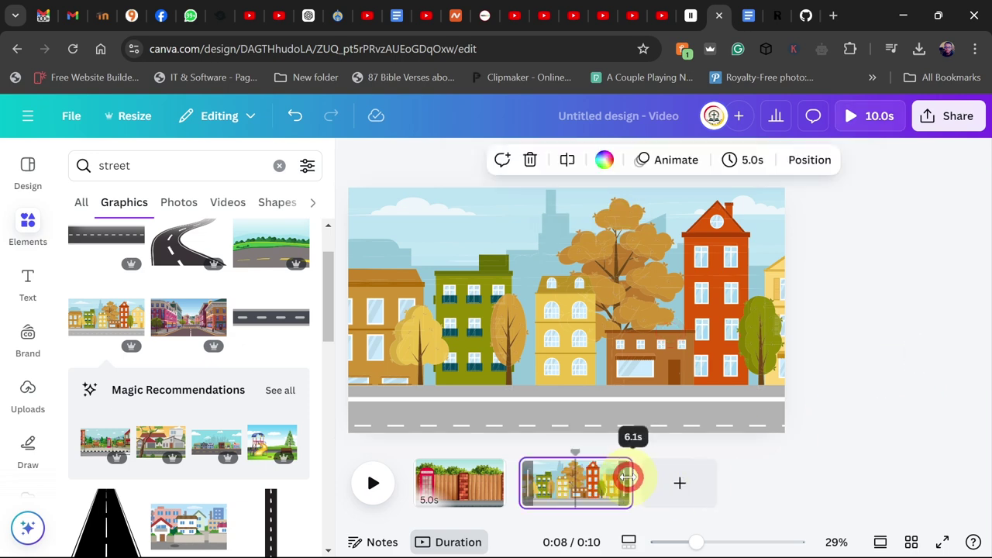
left_click(454, 443)
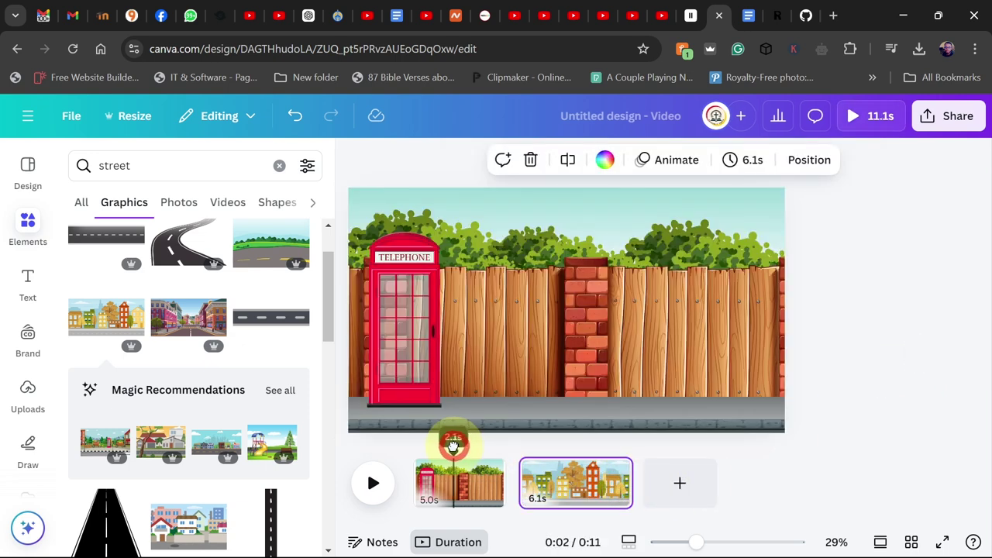
left_click(462, 485)
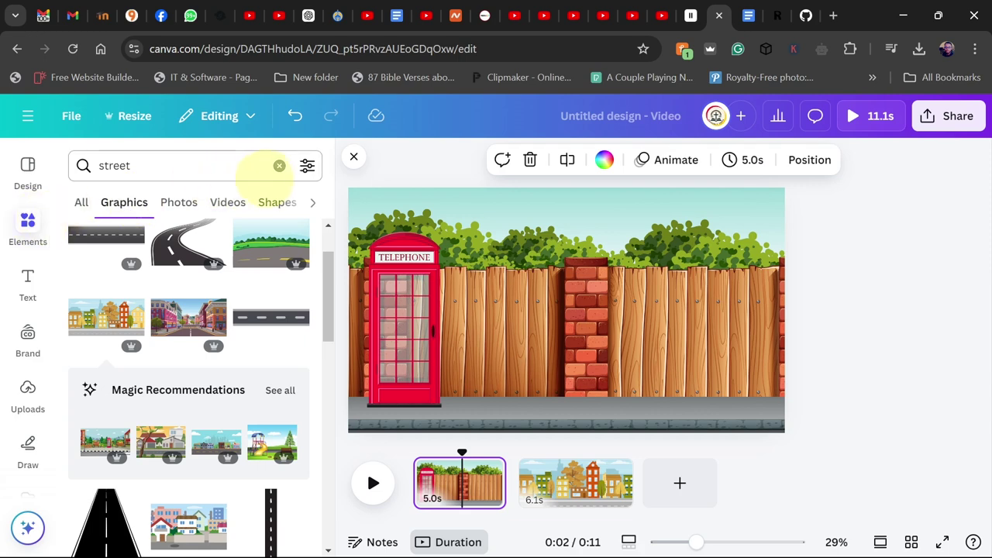
- Search Elements for 'walking' and show only Graphics results
left_click(278, 167)
left_click(133, 164)
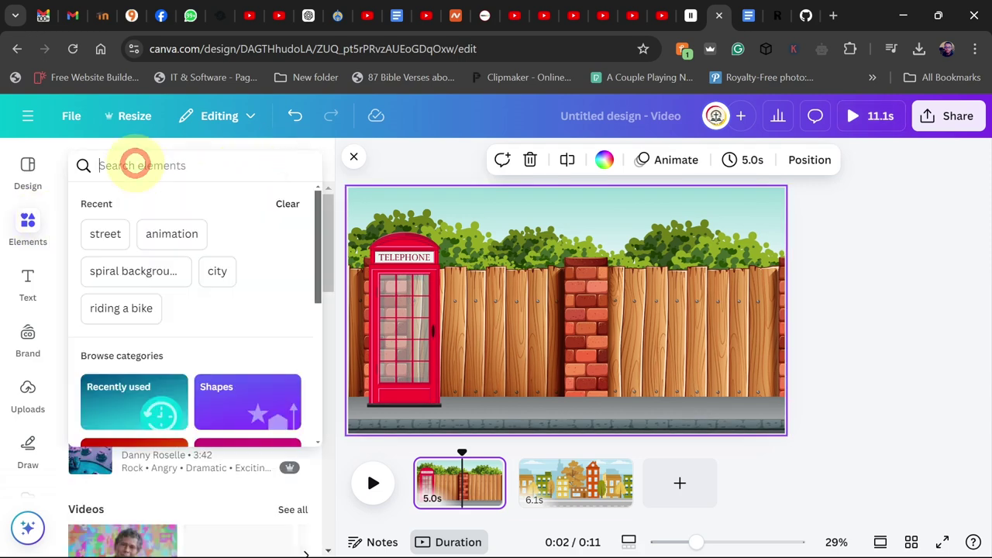
type("walking")
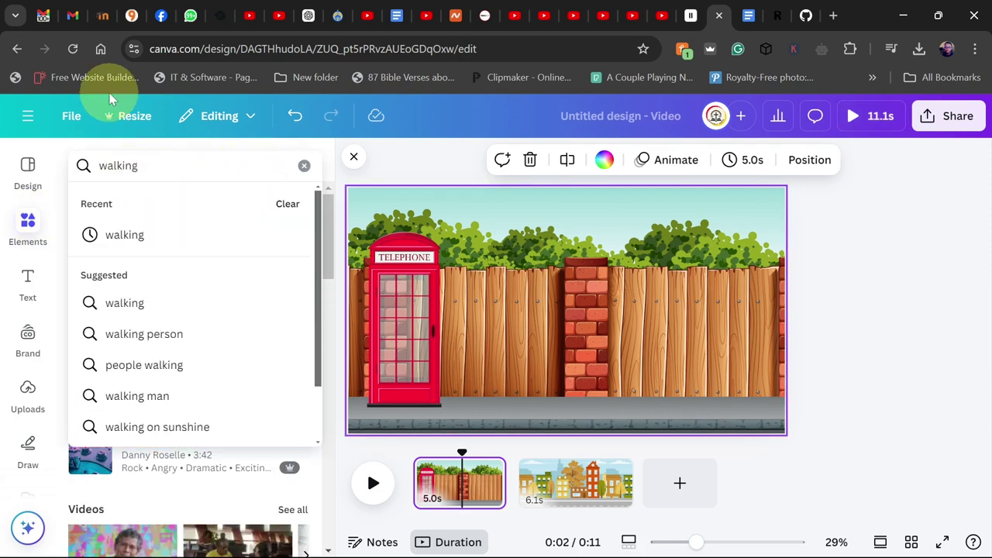
left_click(124, 235)
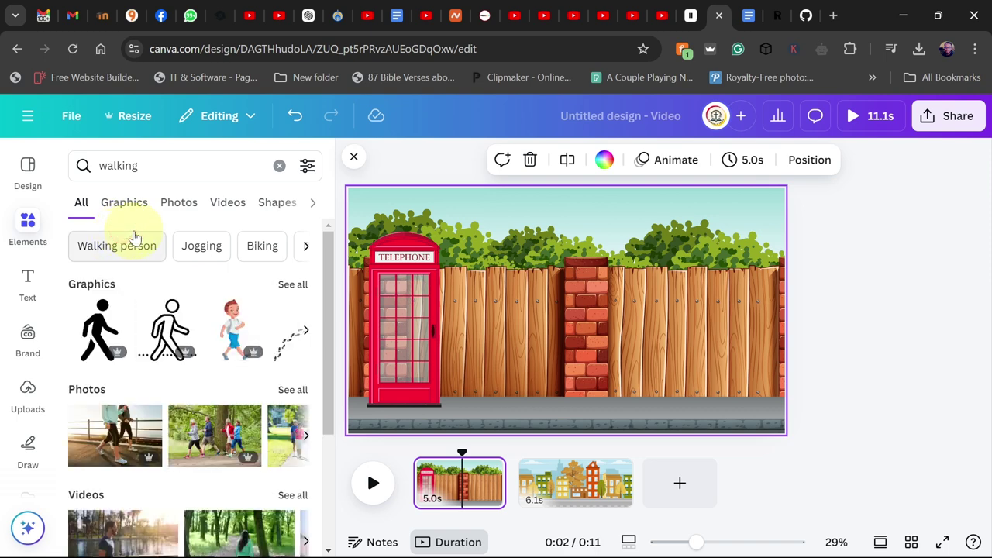
left_click(128, 203)
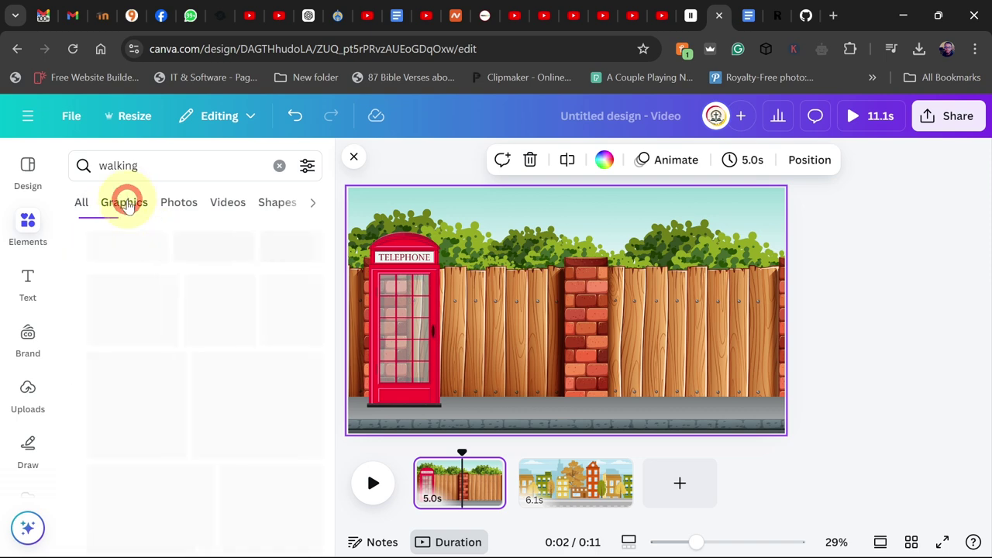
scroll(186, 349, "down", 2)
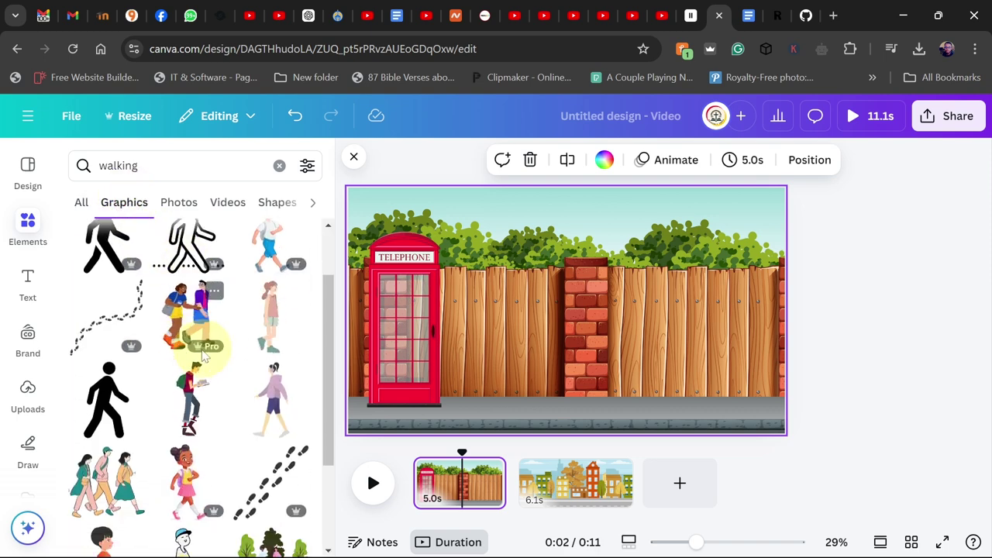
scroll(246, 361, "down", 2)
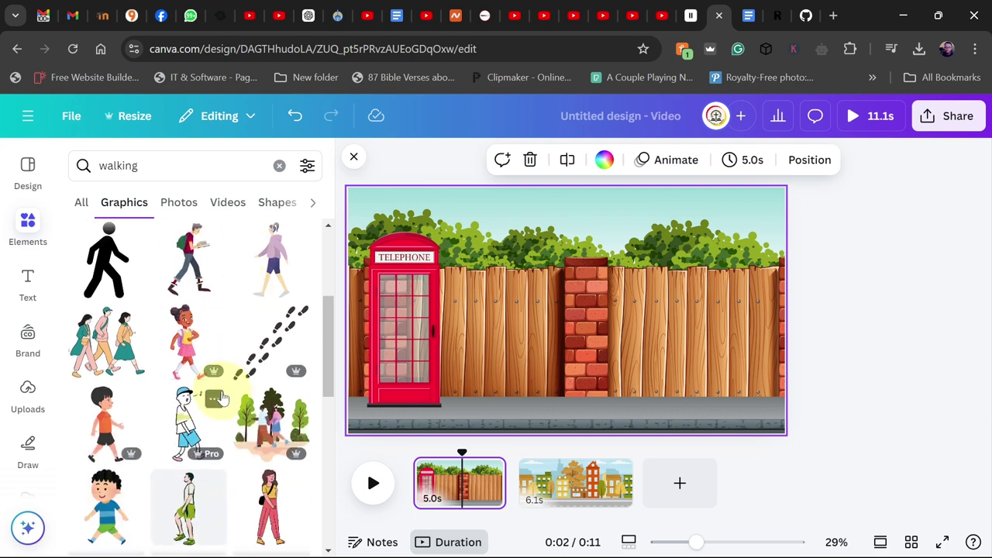
scroll(232, 372, "up", 4)
- Filter the walking graphics results to animated only
left_click(307, 167)
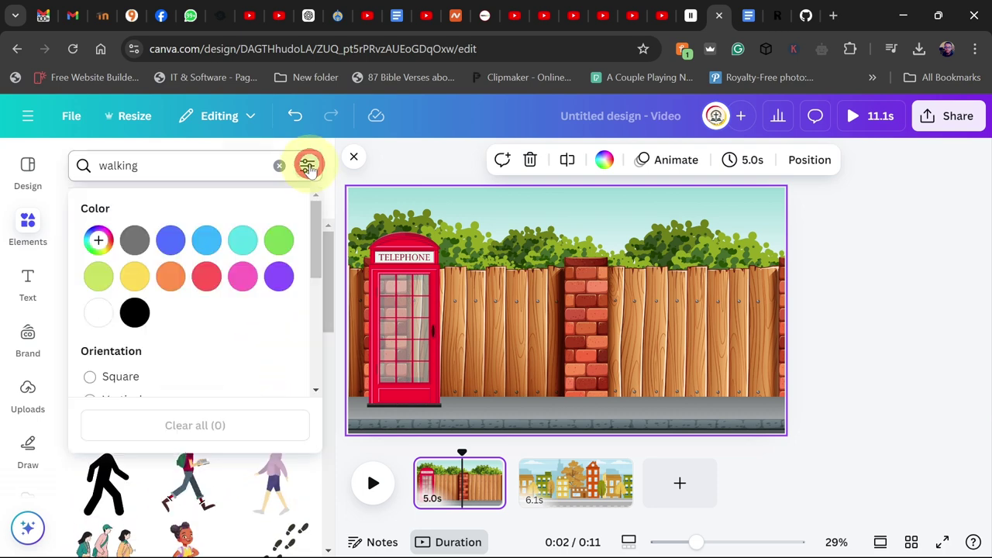
scroll(295, 304, "down", 3)
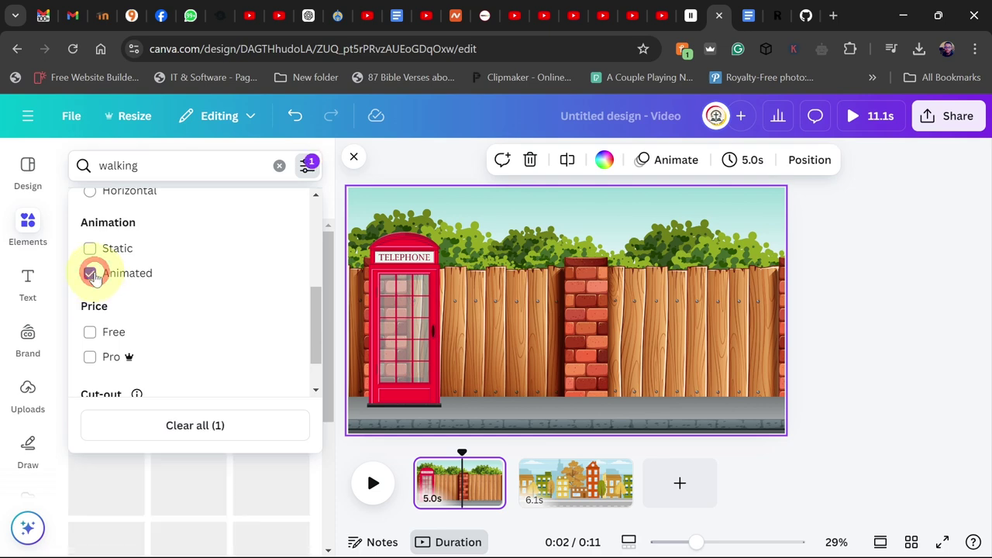
left_click(308, 169)
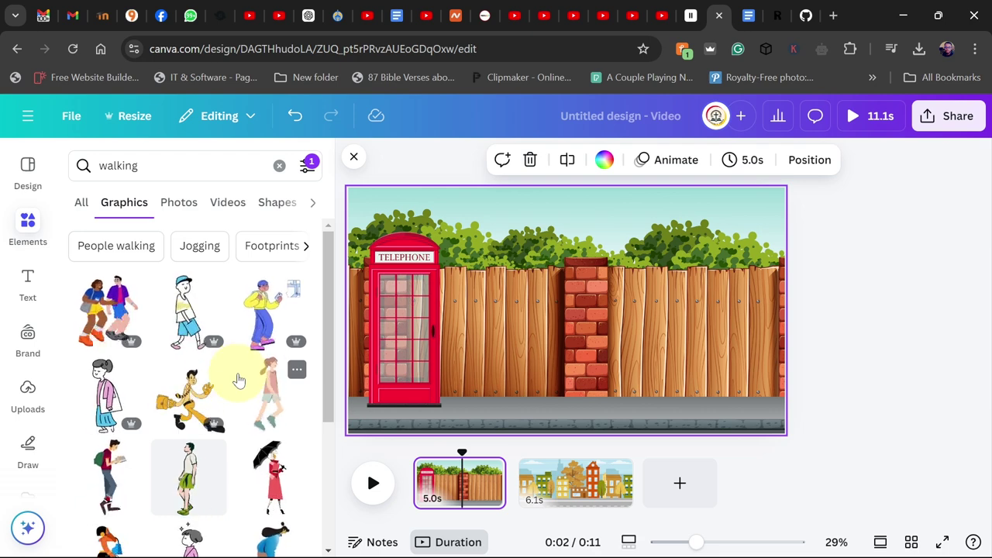
scroll(239, 380, "down", 2)
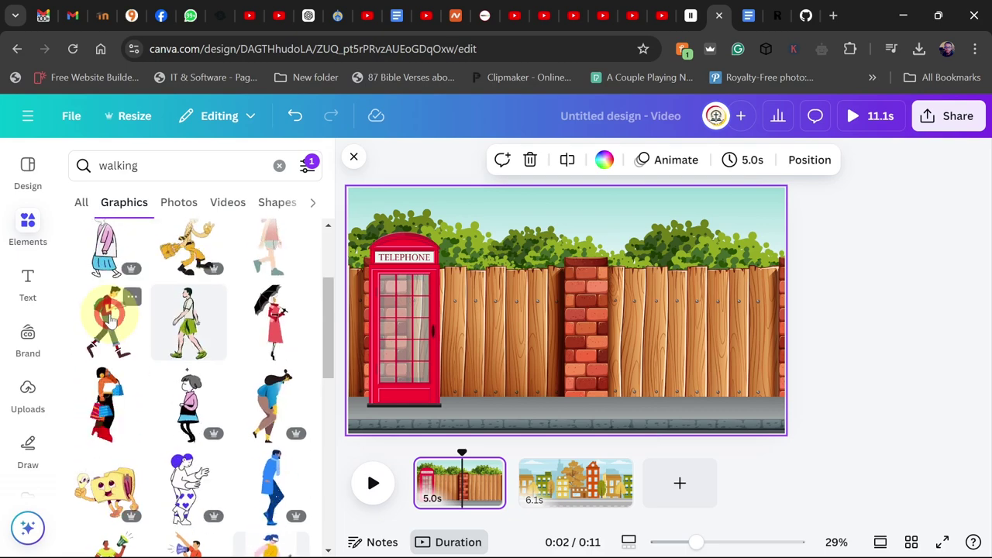
- Add the walking man, sized small beside the telephone box, and bring up its animation options
left_click(111, 317)
left_click_drag(642, 214, 341, 397)
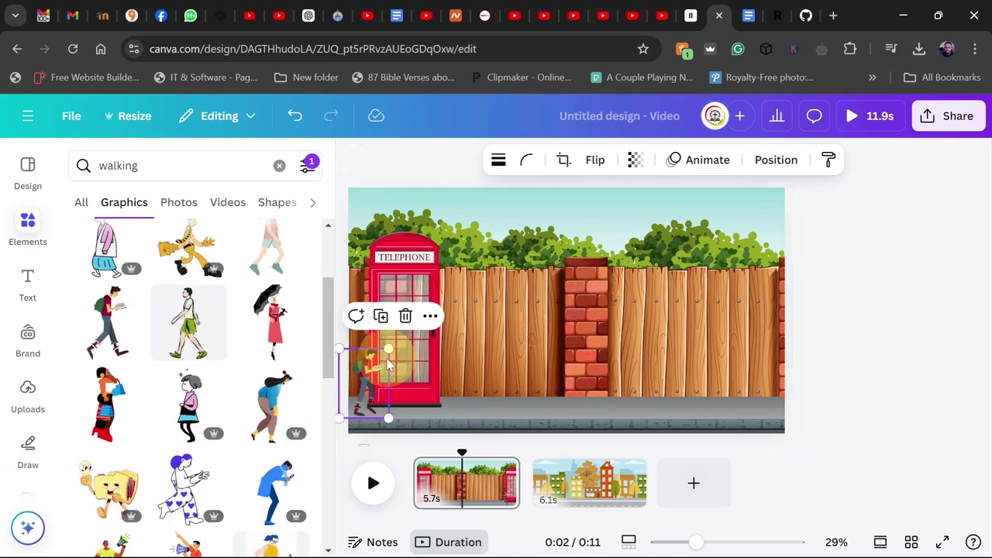
mouse_move(389, 351)
left_mouse_down()
mouse_move(405, 334)
mouse_move(402, 346)
left_mouse_up()
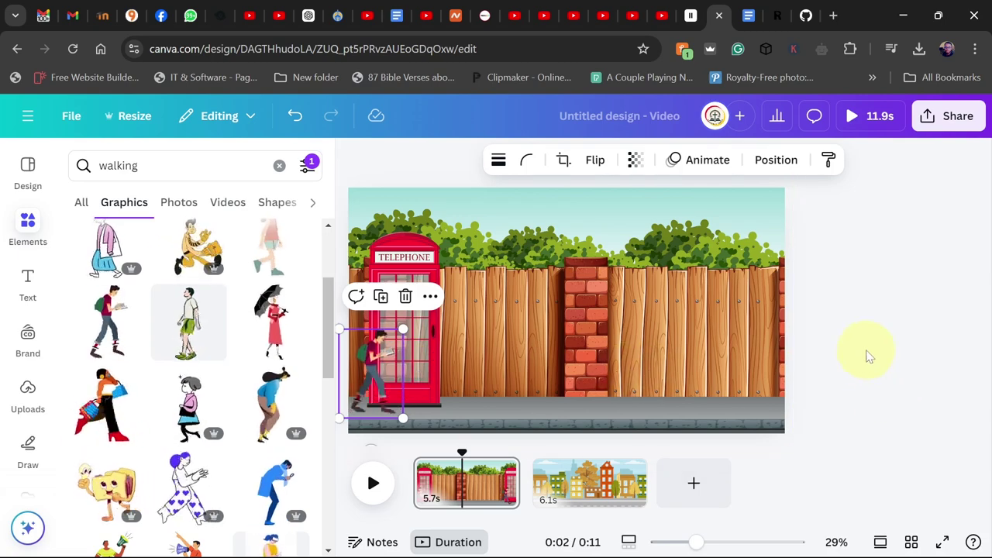
left_click(706, 160)
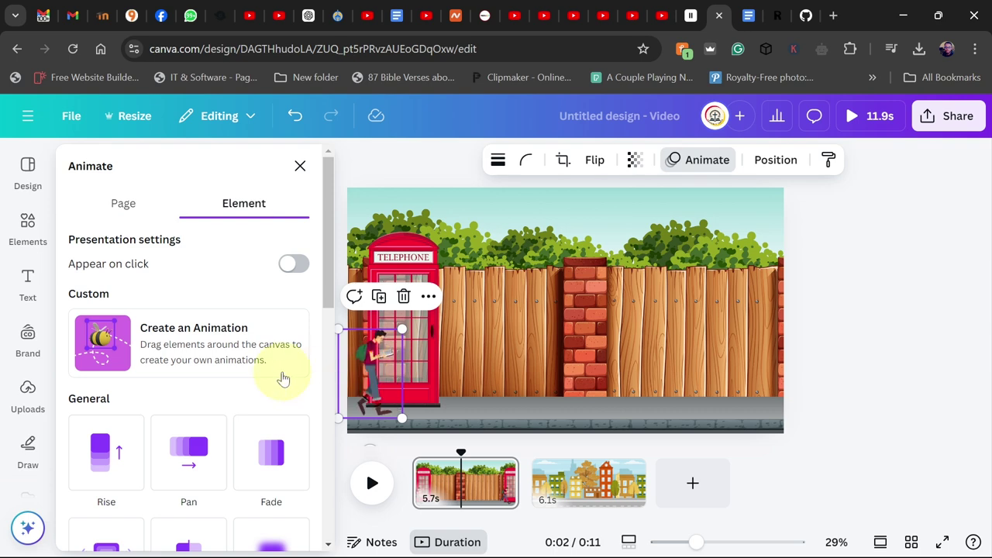
- Draw a custom path for the walking man rightward across the street at slow speed
left_click(182, 339)
mouse_move(372, 354)
left_mouse_down()
mouse_move(382, 381)
mouse_move(550, 390)
mouse_move(781, 392)
mouse_move(826, 376)
left_mouse_up()
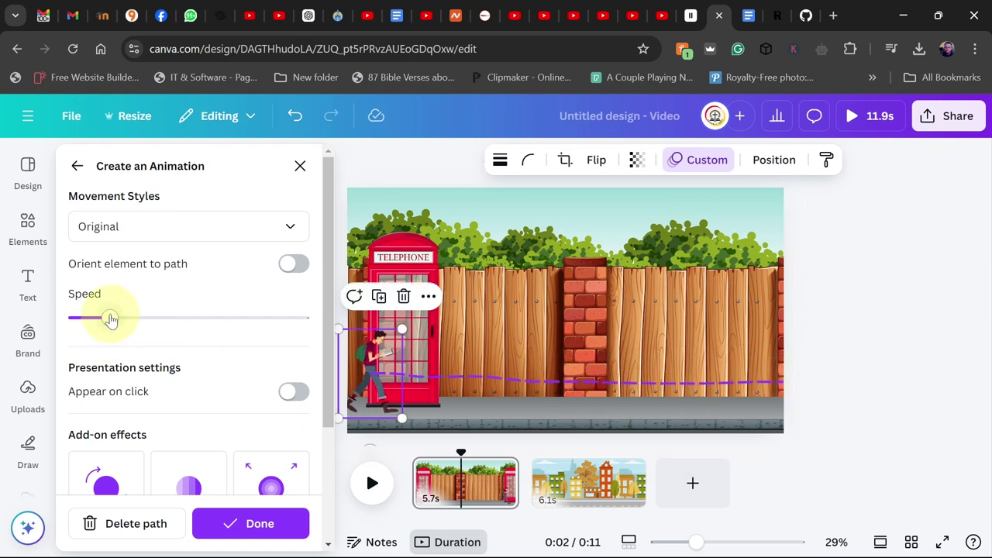
left_click_drag(111, 319, 185, 317)
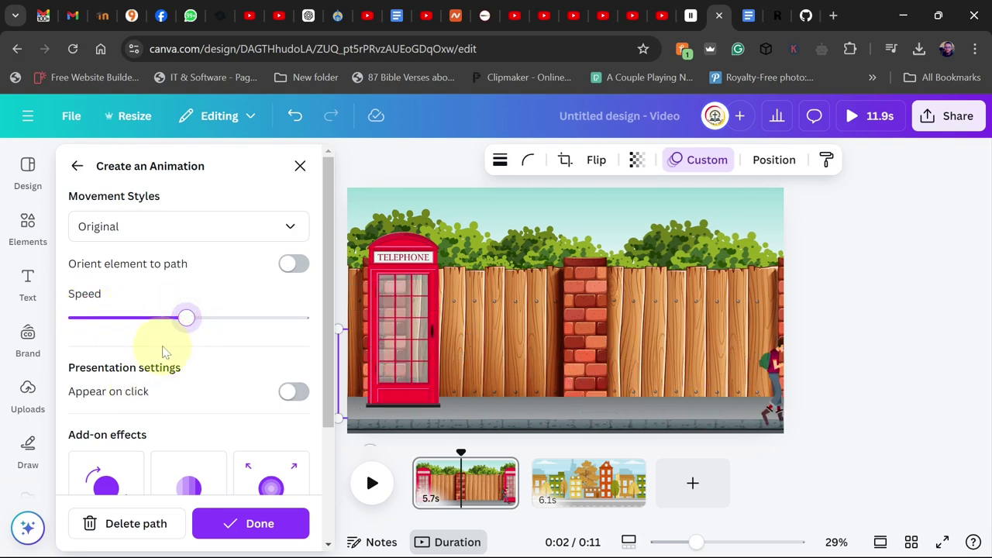
left_click_drag(187, 324, 106, 316)
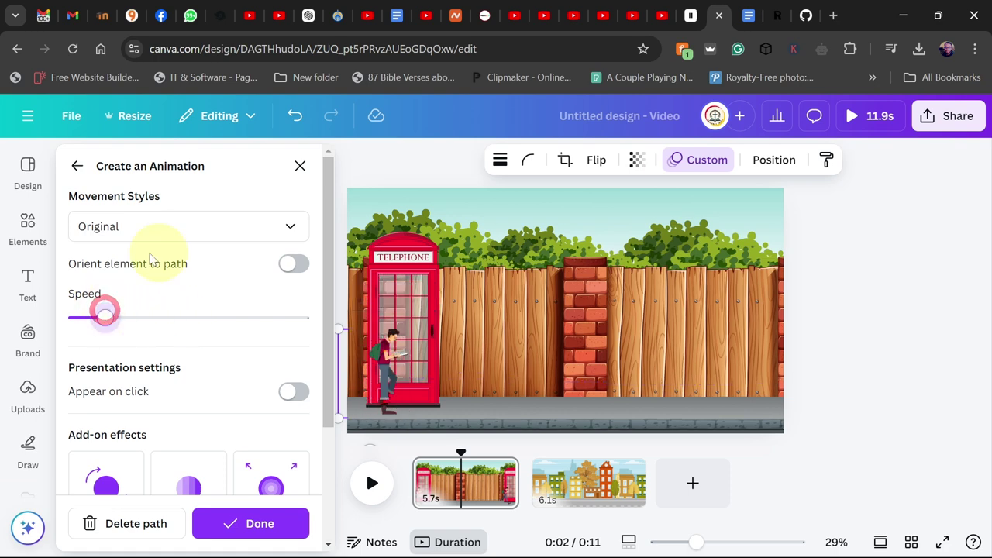
- Set the walking man's movement style to Smooth and preview it on the timeline
left_click(139, 225)
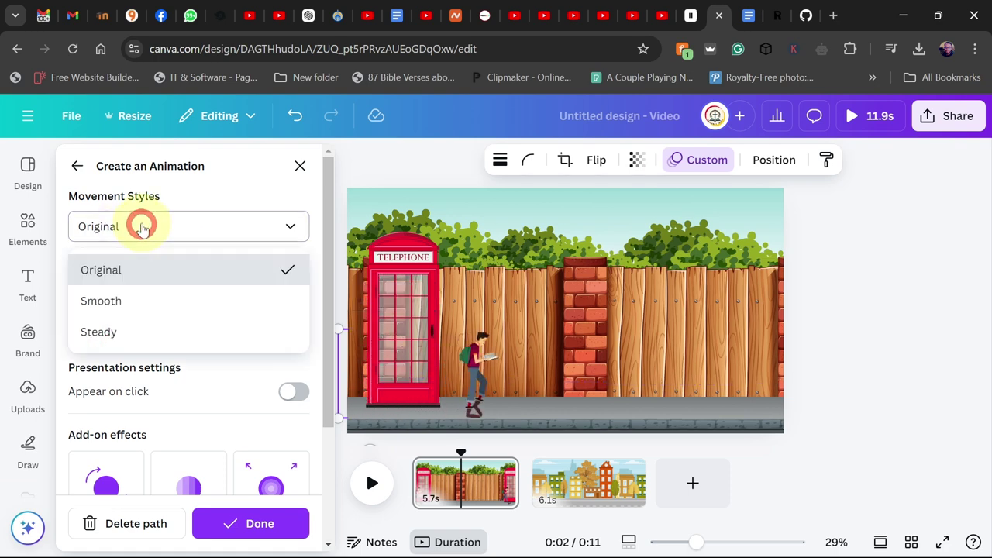
left_click(123, 302)
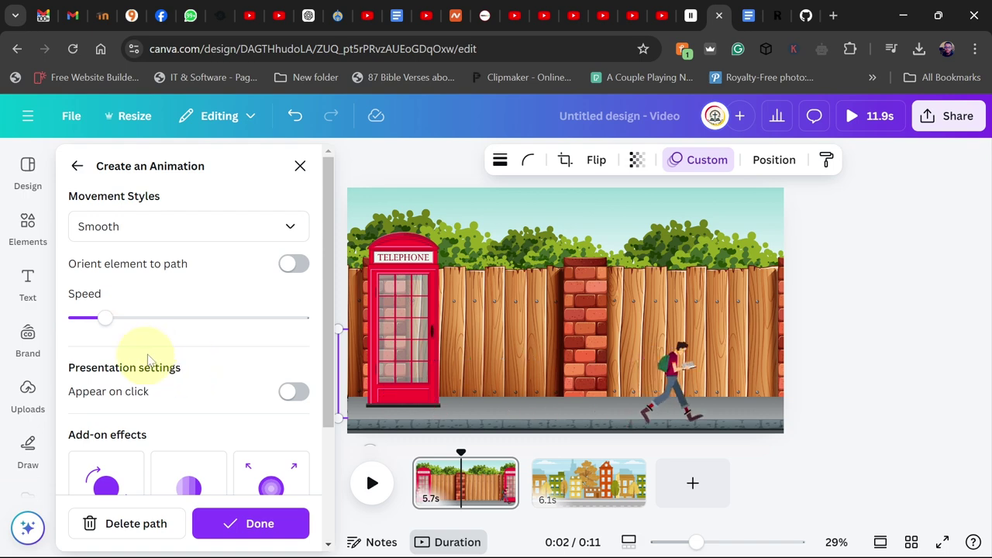
scroll(177, 321, "down", 2)
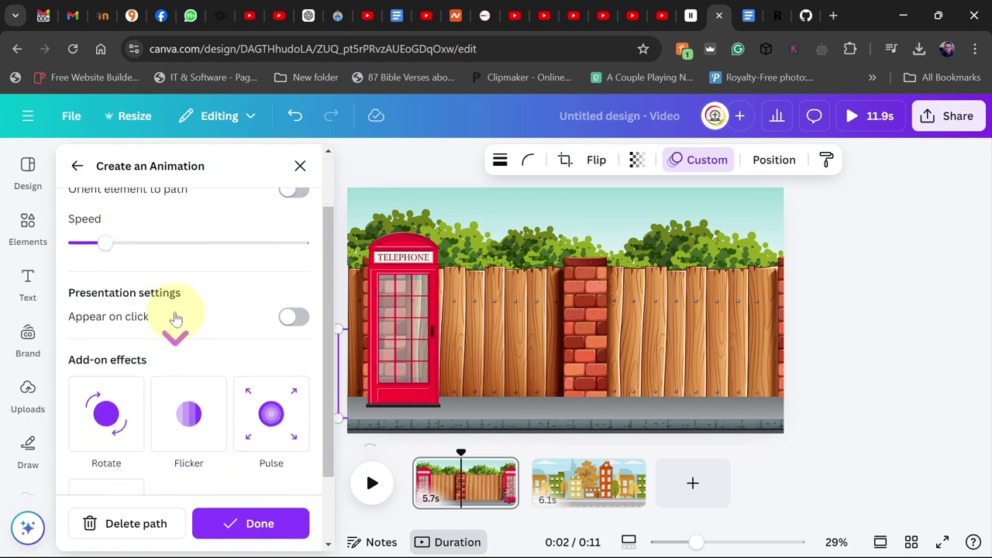
scroll(186, 341, "down", 1)
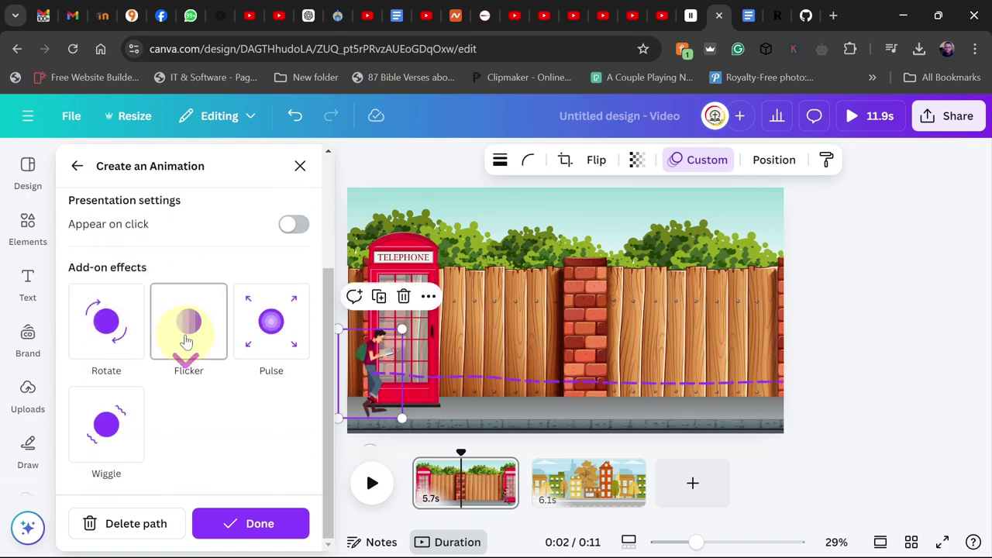
scroll(178, 310, "up", 2)
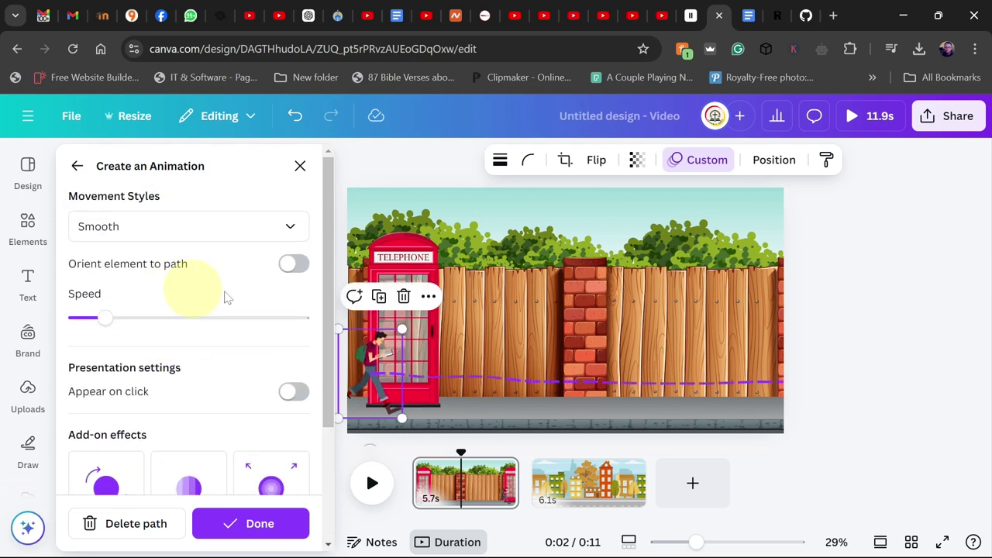
left_click_drag(461, 452, 389, 451)
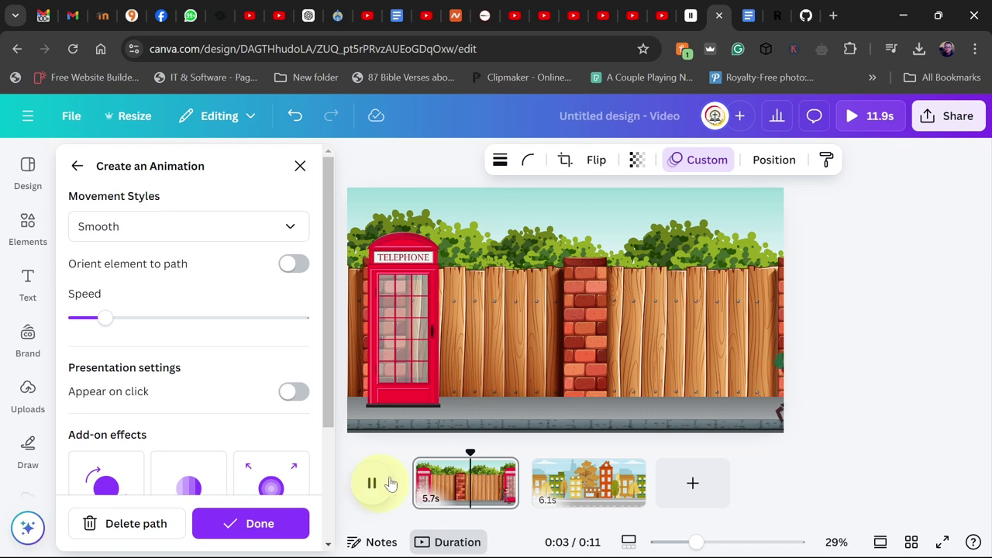
left_click(374, 484)
left_click_drag(493, 453, 532, 449)
- Search Elements for 'riding a bike' on page two and show only Graphics results
left_click(28, 232)
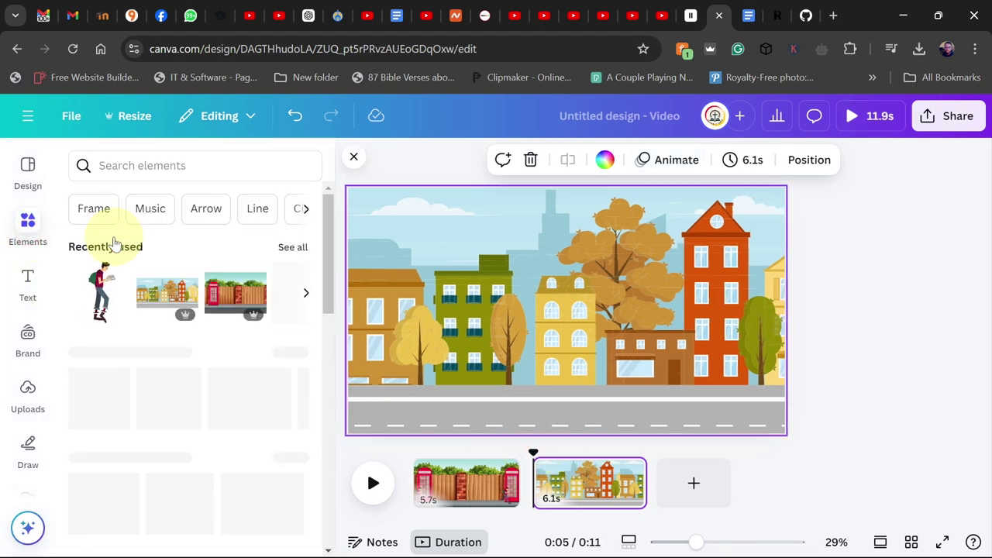
left_click(153, 165)
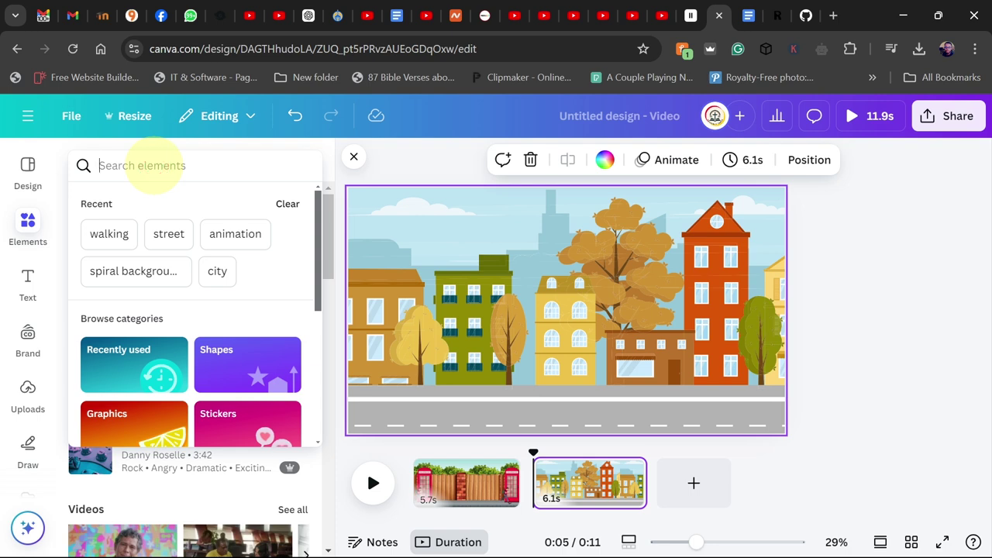
type("riding")
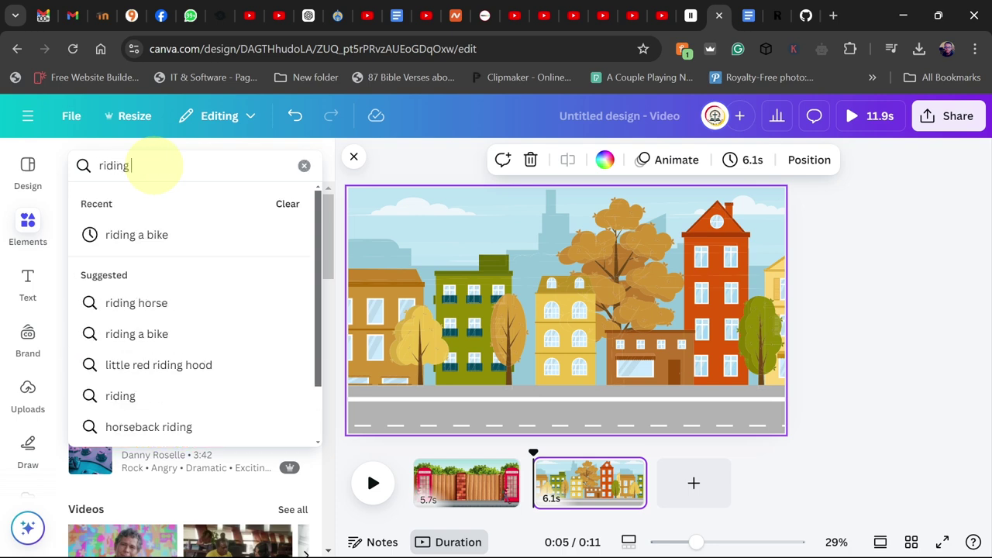
left_click(128, 234)
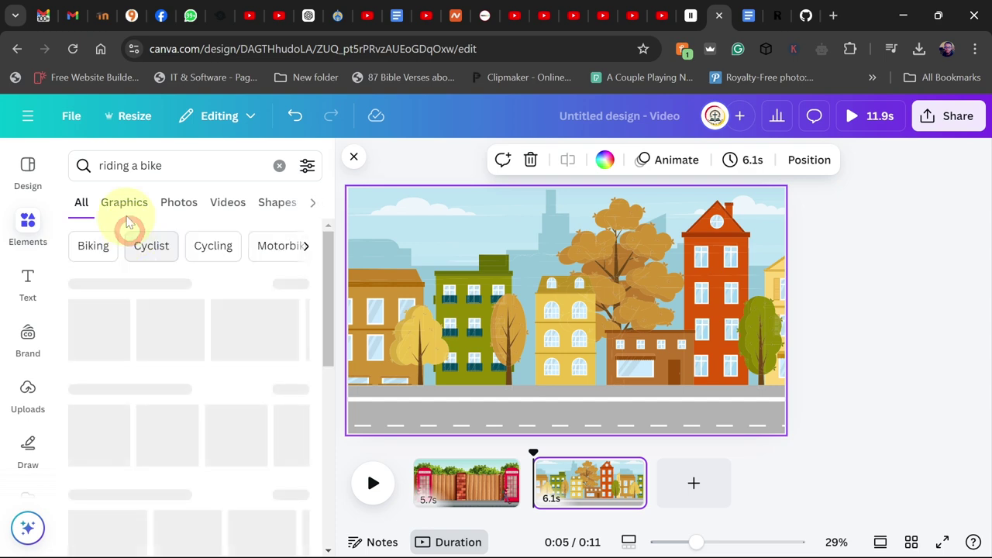
left_click(125, 204)
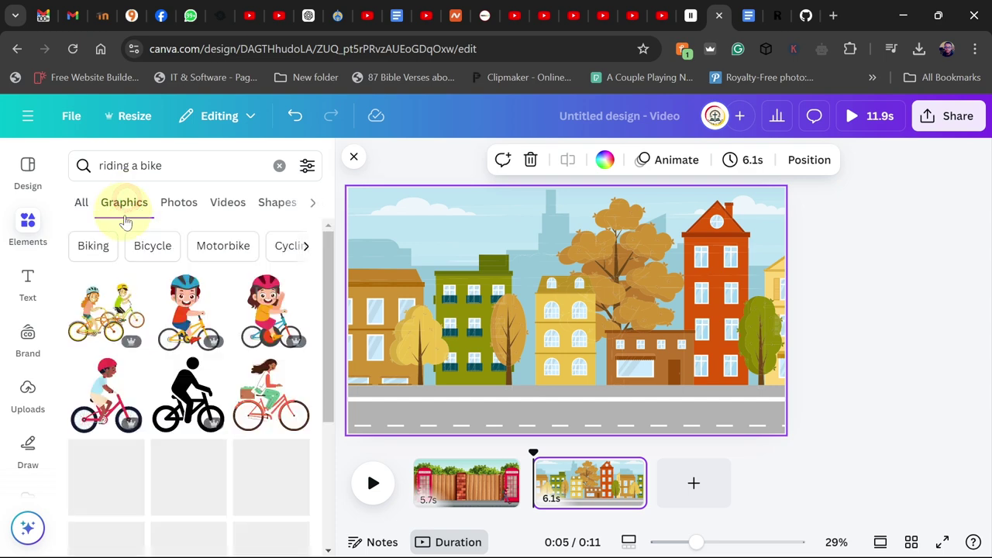
scroll(209, 356, "down", 2)
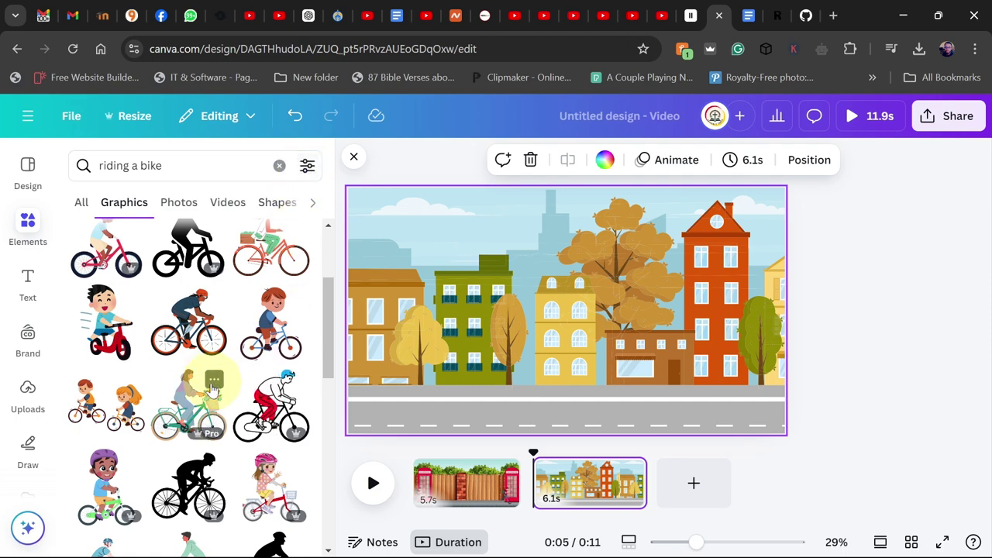
scroll(218, 419, "down", 1)
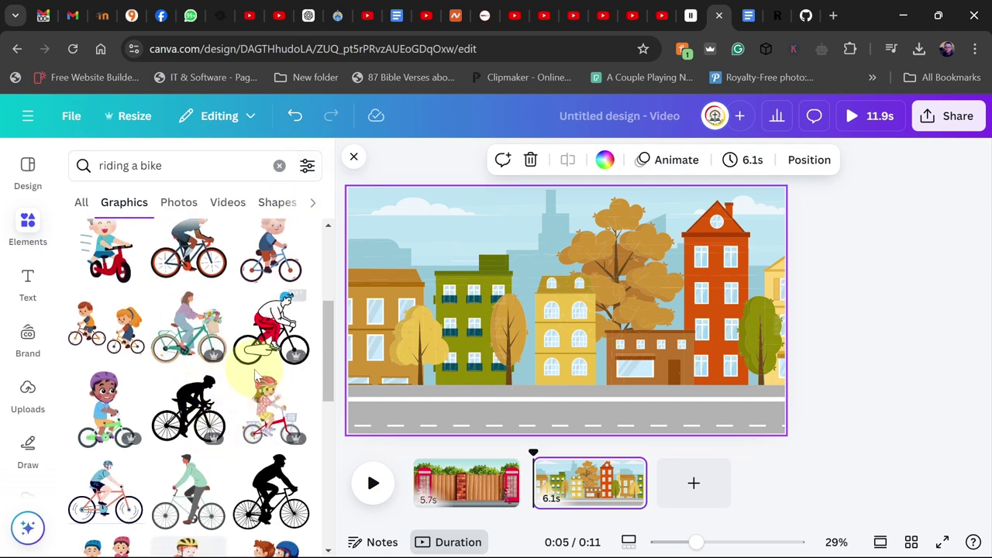
- Add the cyclist, shrink it, and place it on the road mostly past the left edge
left_click(267, 330)
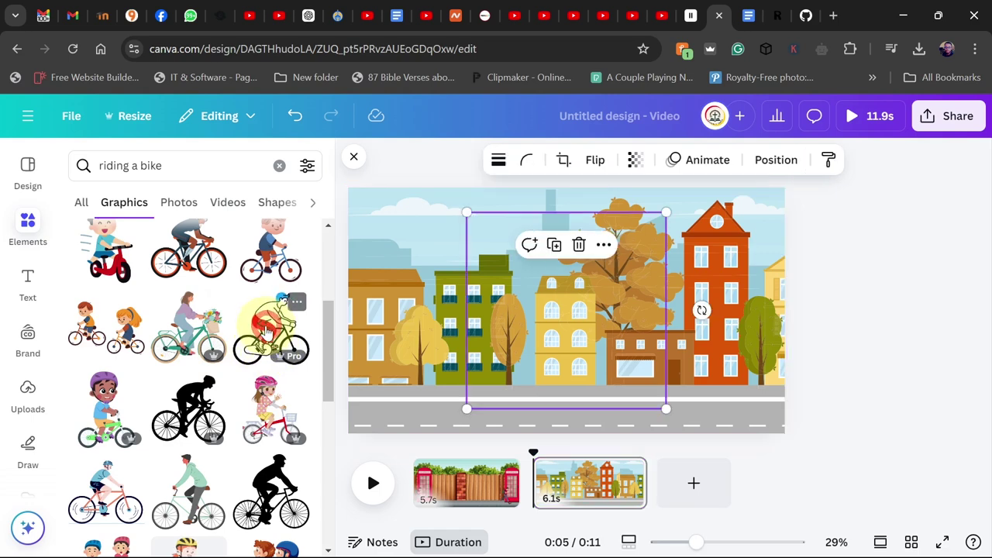
left_click_drag(648, 235, 552, 339)
left_click_drag(527, 378, 428, 380)
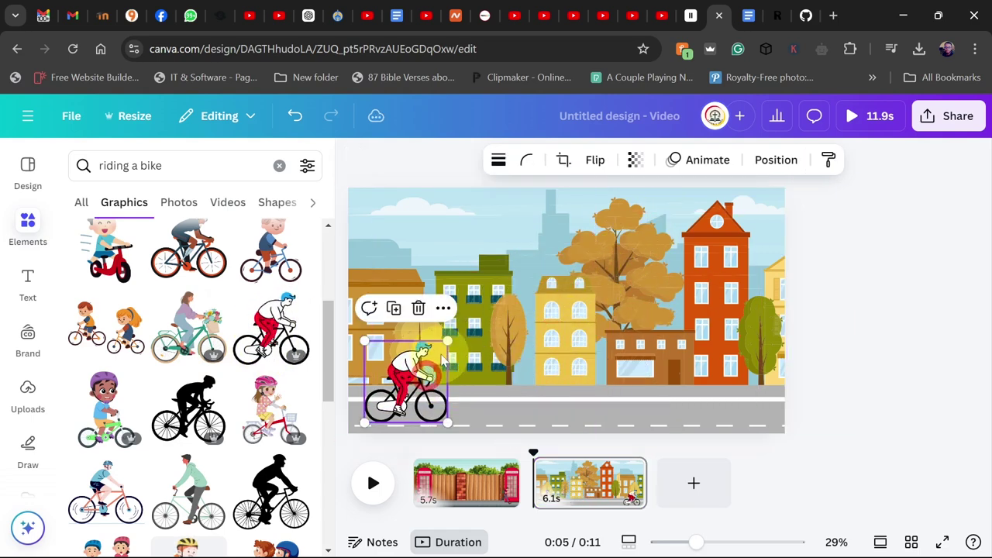
left_click_drag(443, 334, 404, 364)
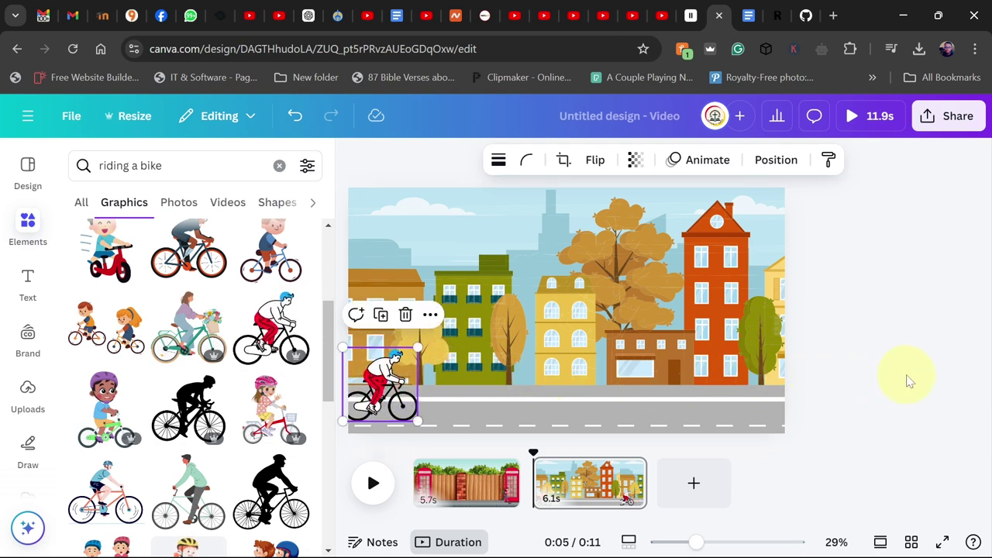
left_click_drag(390, 392, 336, 386)
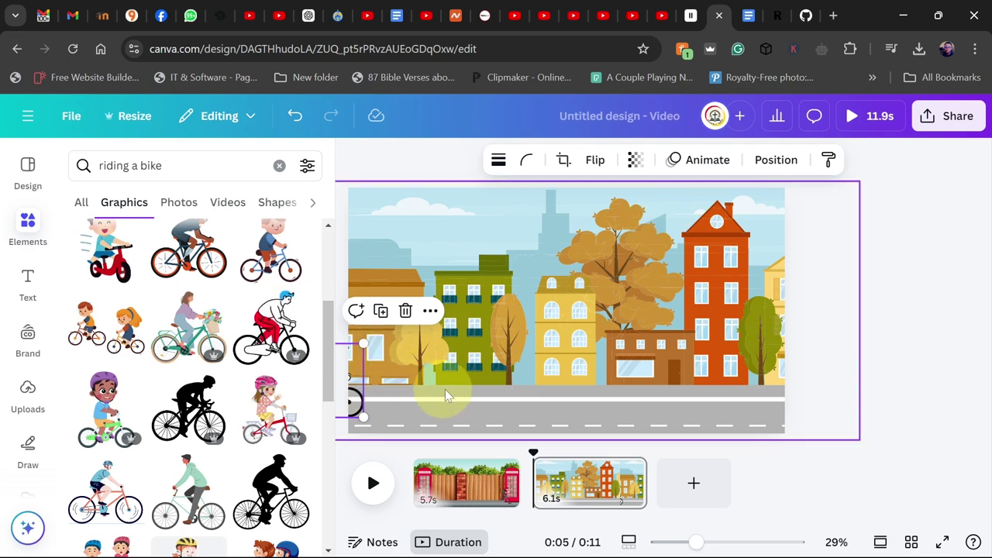
- Give the cyclist a custom rightward path along the road at a faster speed
left_click(708, 163)
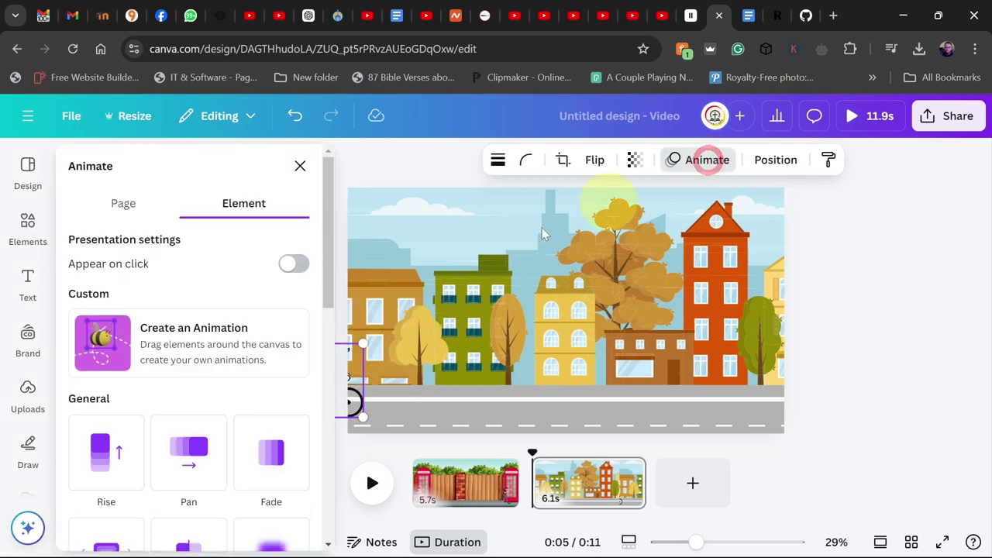
left_click(169, 348)
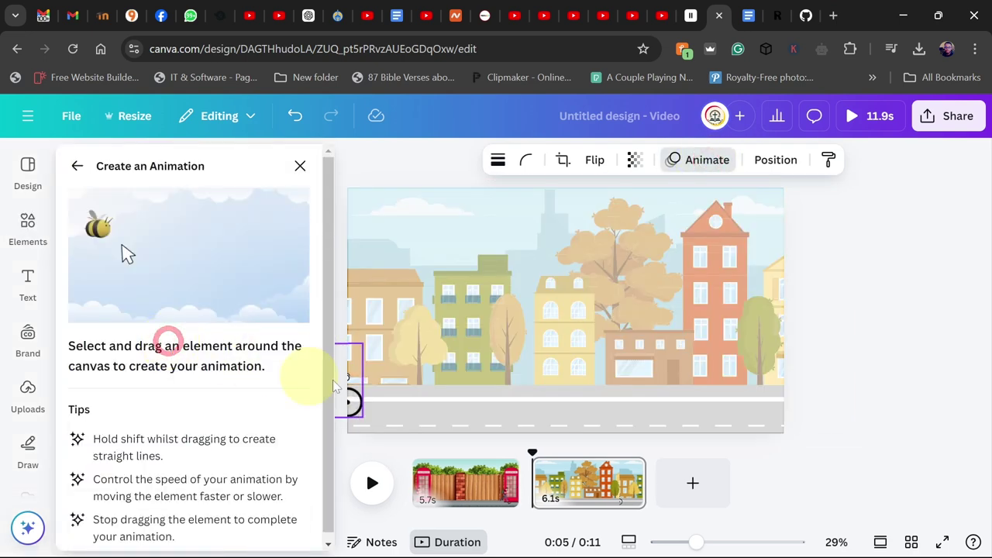
left_click_drag(353, 386, 875, 381)
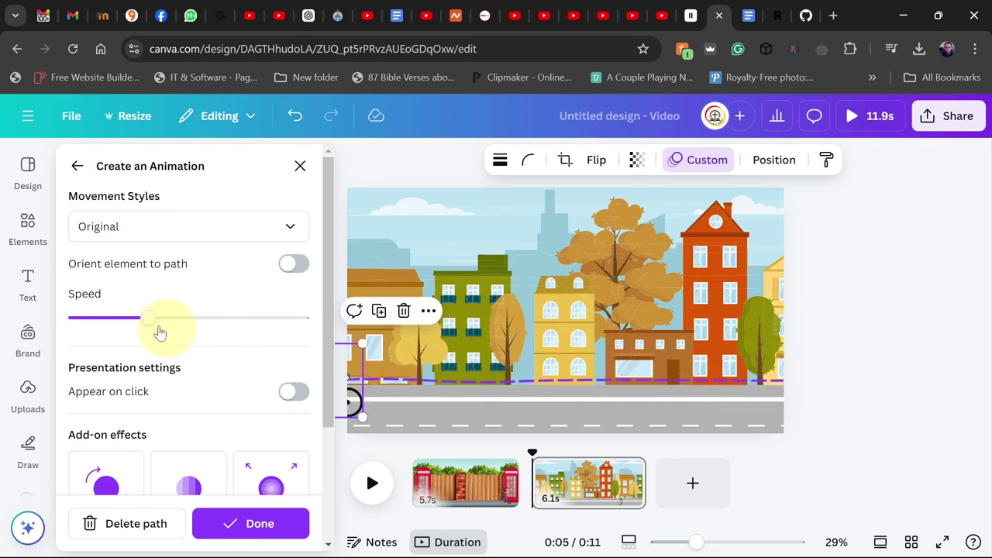
left_click_drag(203, 320, 253, 316)
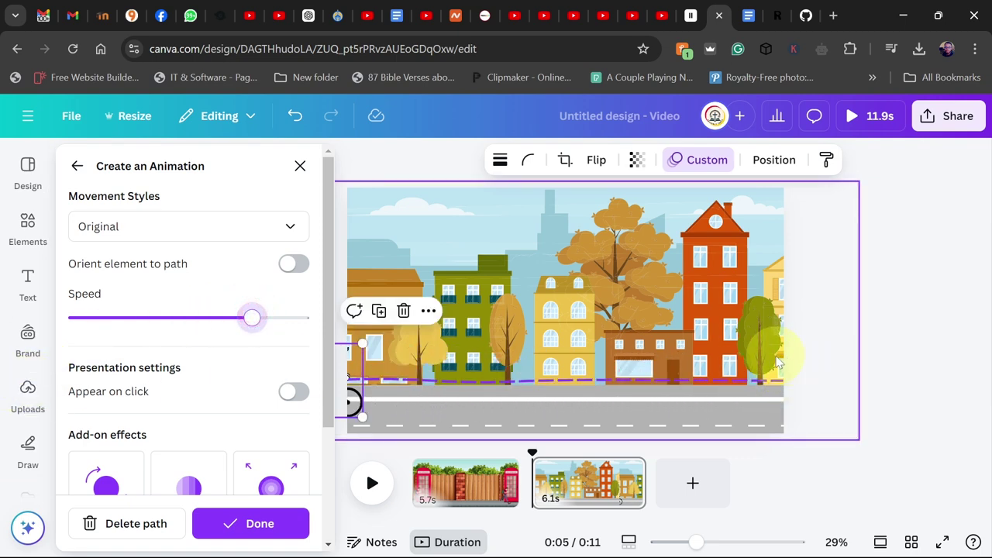
left_click(242, 525)
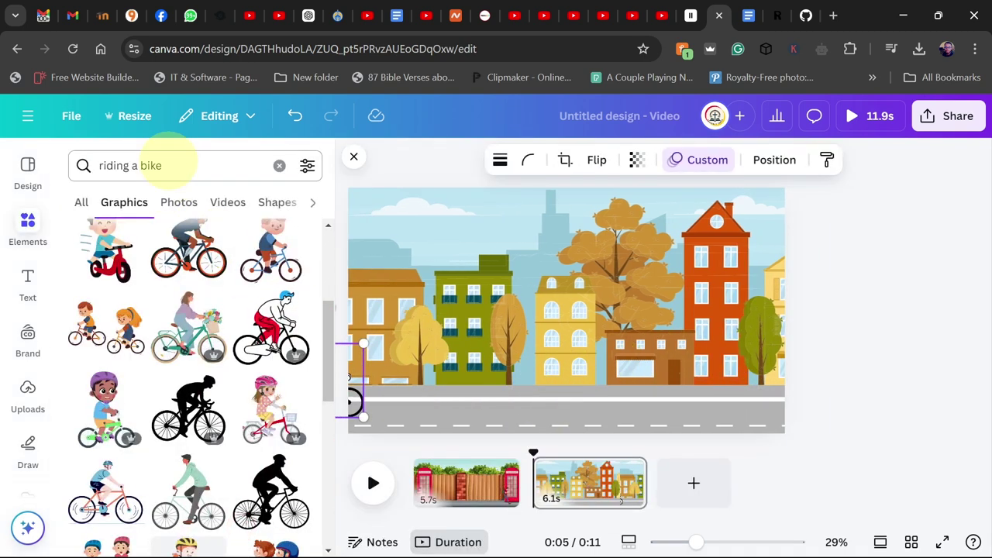
- Search Elements for 'walking' with the Animated filter ticked and browse the results
left_click(83, 165)
type("walk")
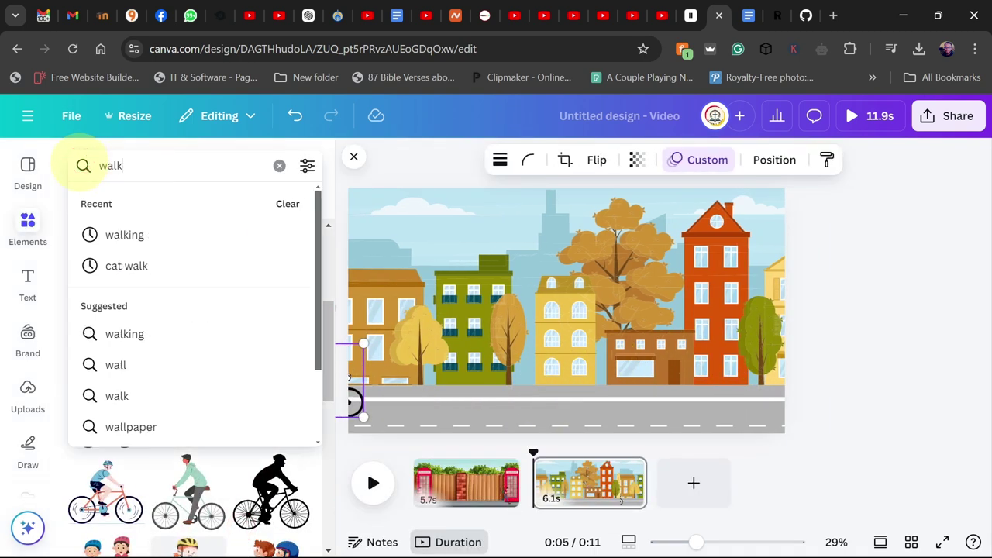
left_click(126, 235)
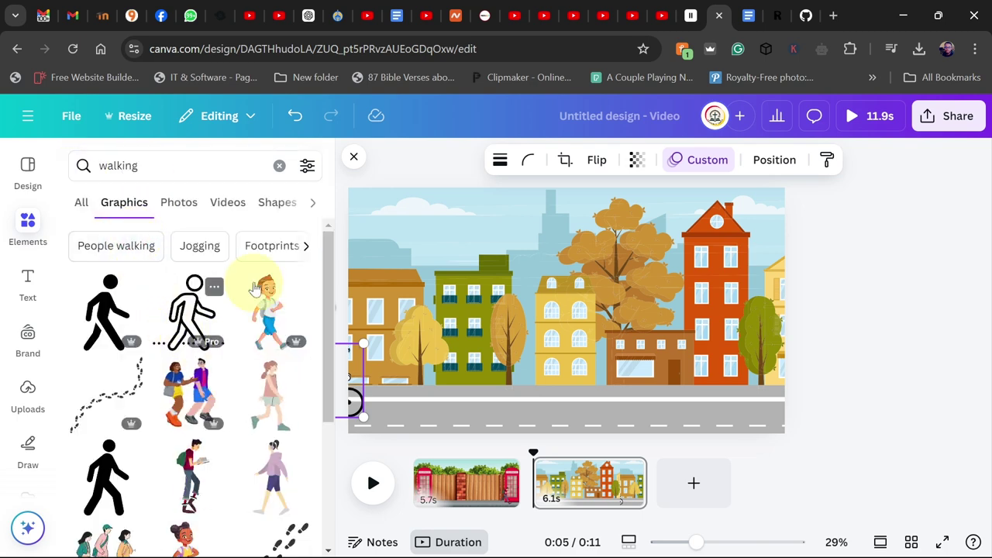
left_click(308, 168)
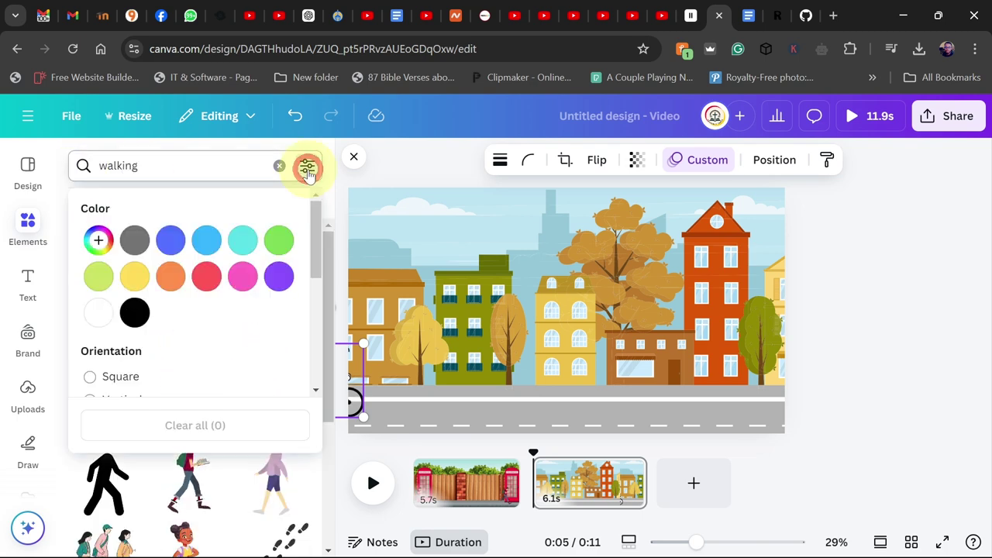
scroll(238, 353, "down", 3)
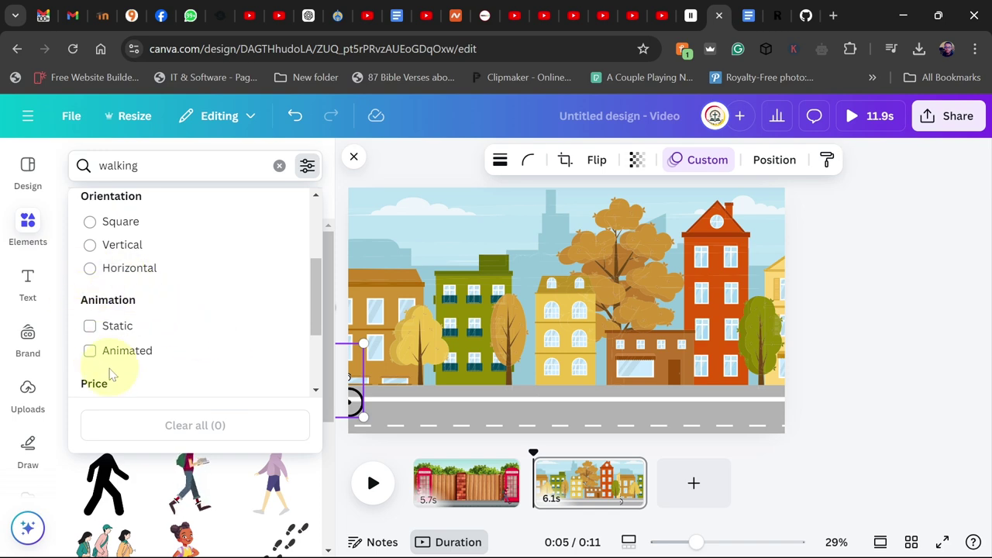
left_click(90, 353)
left_click(308, 165)
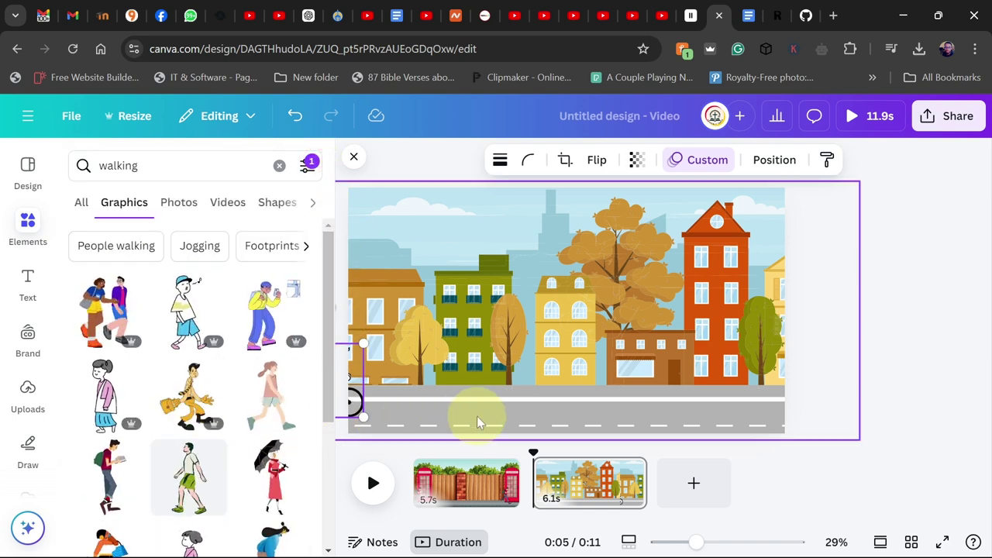
scroll(236, 439, "down", 1)
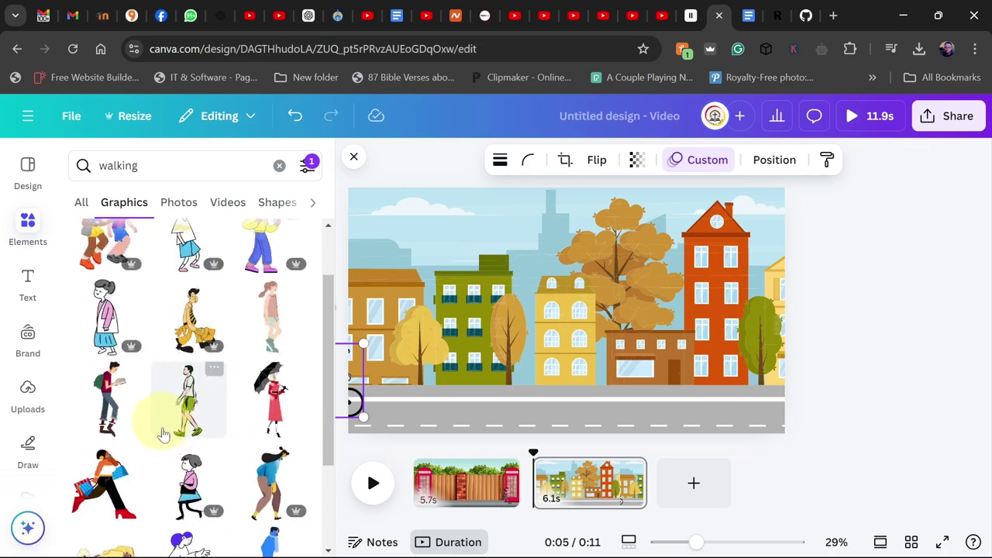
scroll(171, 425, "down", 1)
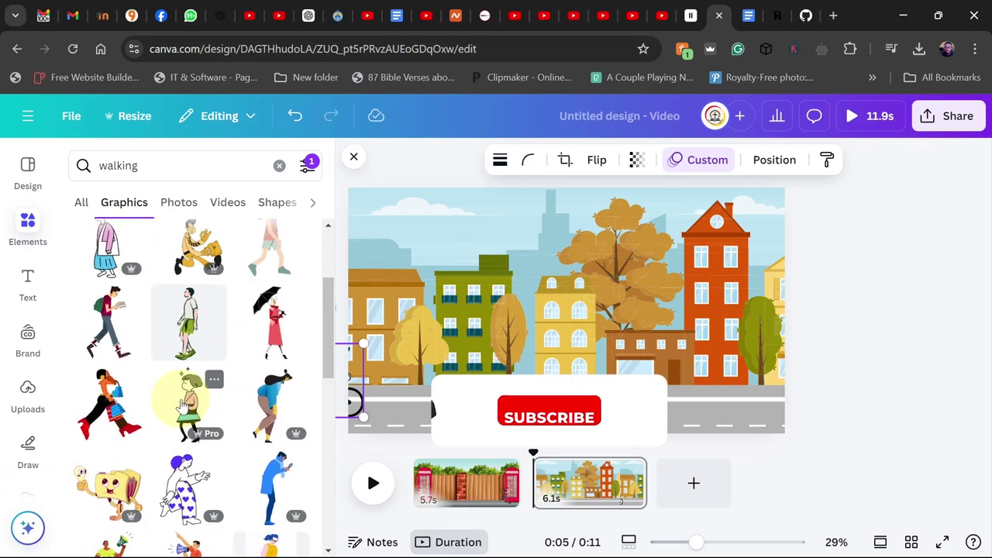
- Add the walking girl, shrink her to street scale, and place her at the scene's right edge
left_click_drag(587, 347, 587, 346)
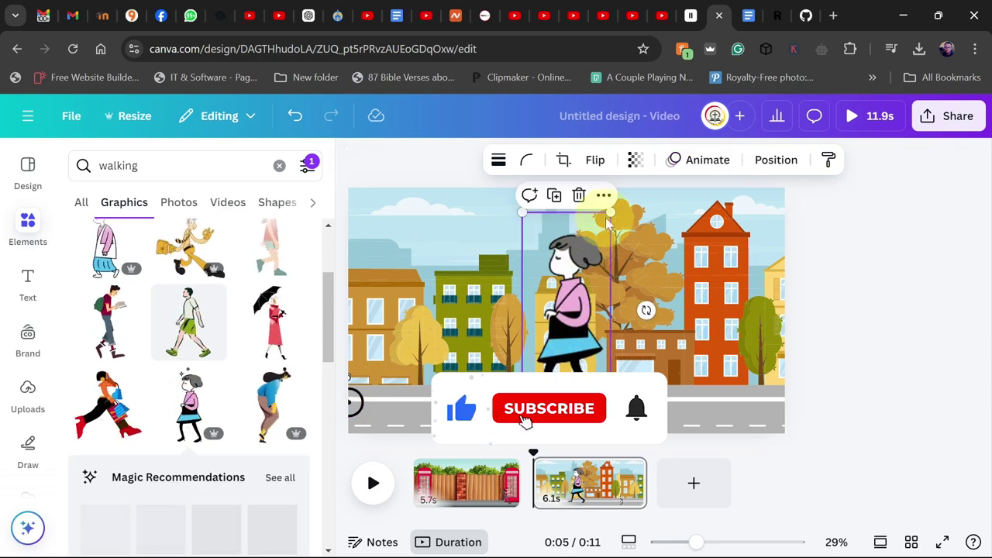
left_click_drag(611, 212, 774, 366)
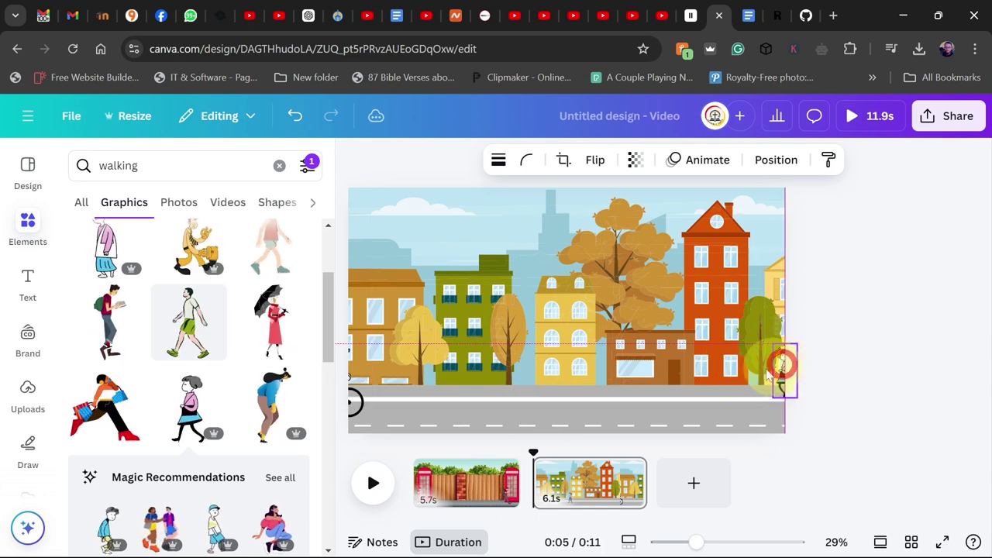
left_click_drag(768, 373, 769, 372)
- Give the girl a slow custom motion path walking left across the road
left_click(713, 165)
left_click(177, 342)
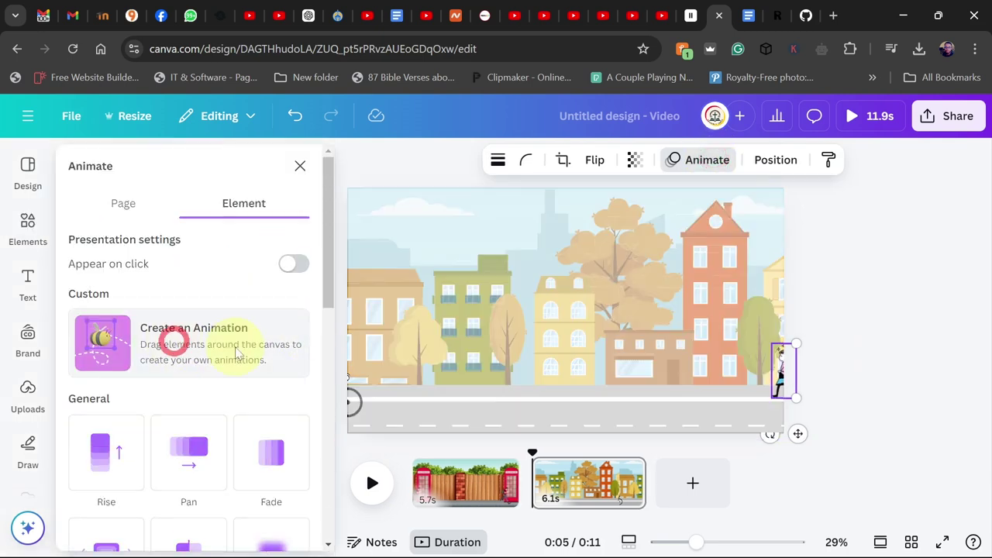
left_click_drag(737, 379, 339, 380)
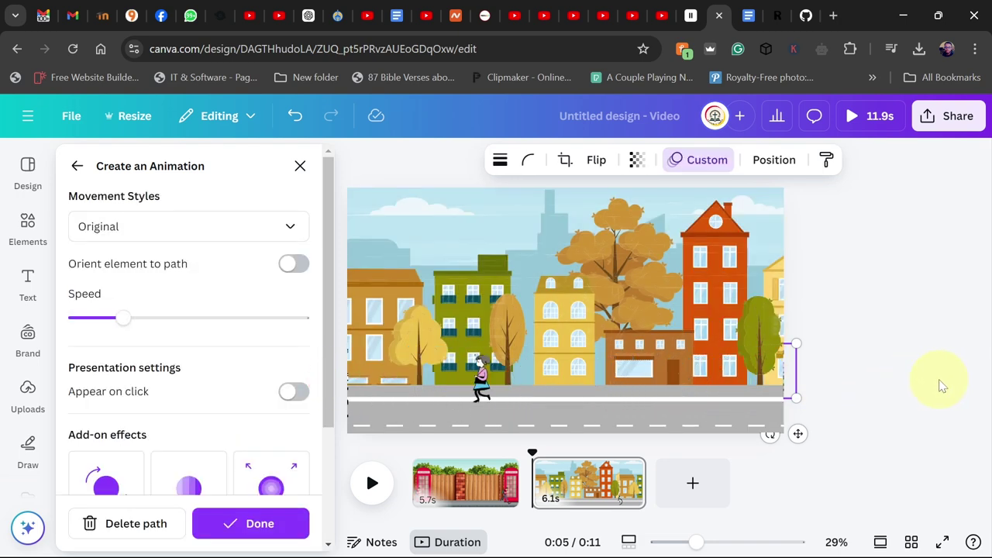
left_click_drag(125, 324, 85, 318)
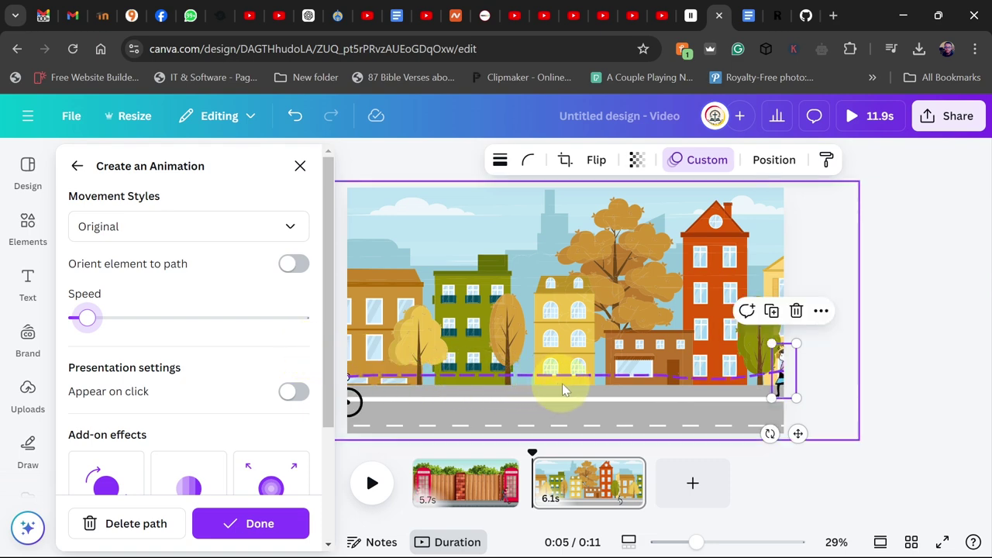
left_click(920, 357)
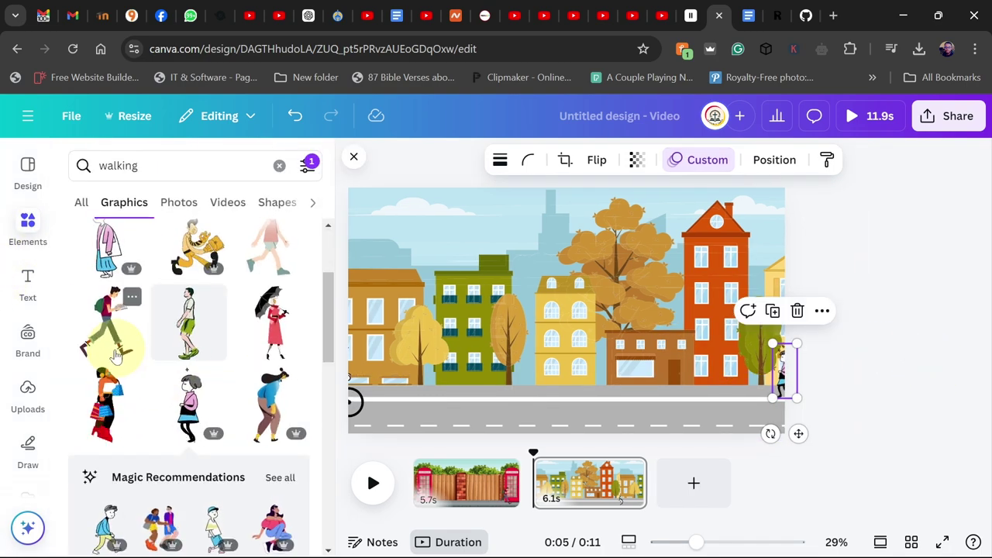
- Add the reading boy at street scale with a custom path walking him right along the street
left_click_drag(106, 321, 511, 332)
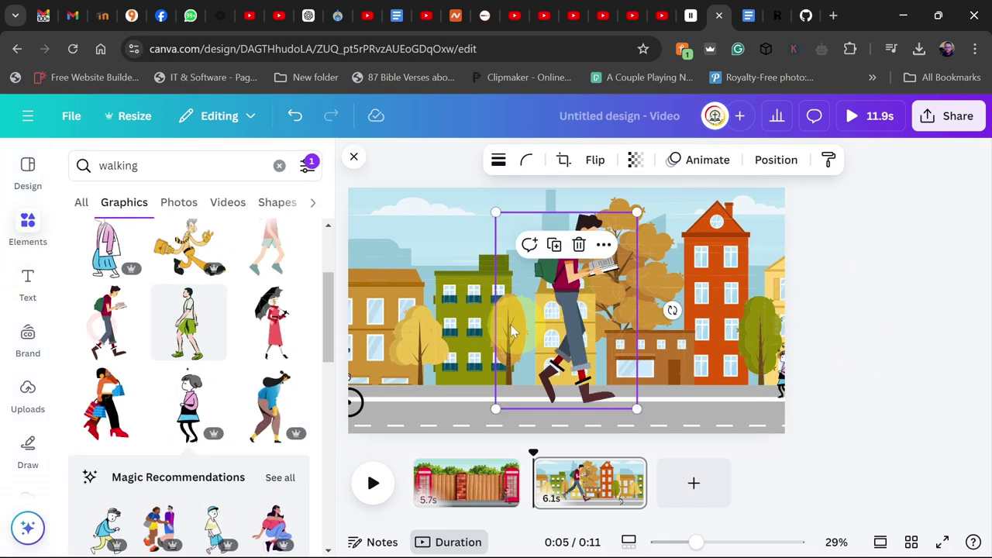
left_click_drag(637, 212, 349, 365)
left_click(701, 167)
left_click(179, 341)
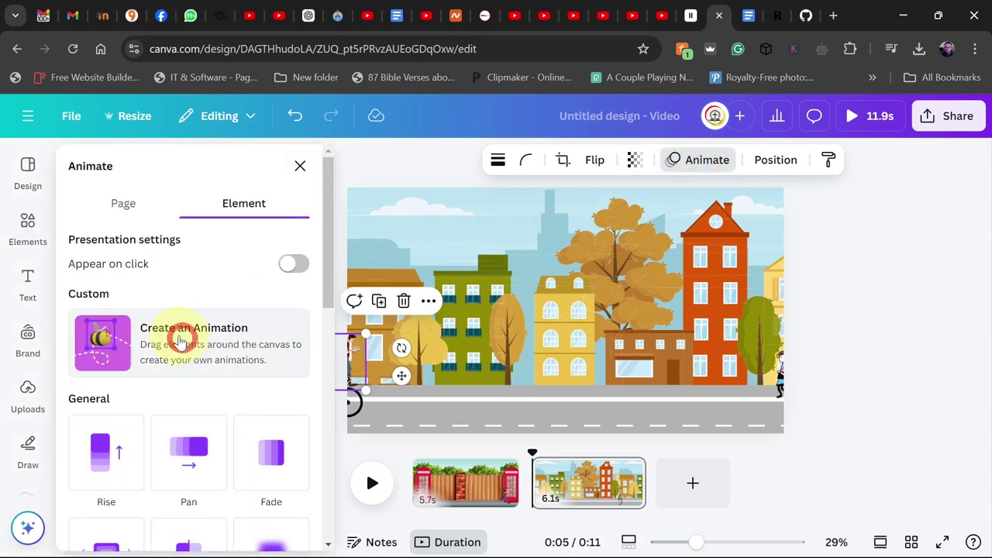
left_click_drag(417, 366, 787, 372)
left_click_drag(869, 371, 860, 372)
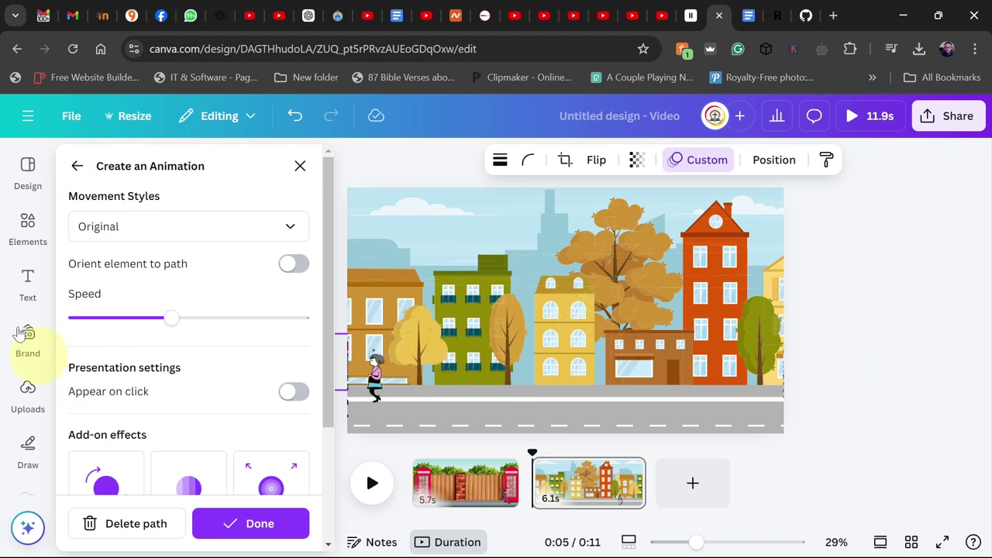
left_click(17, 227)
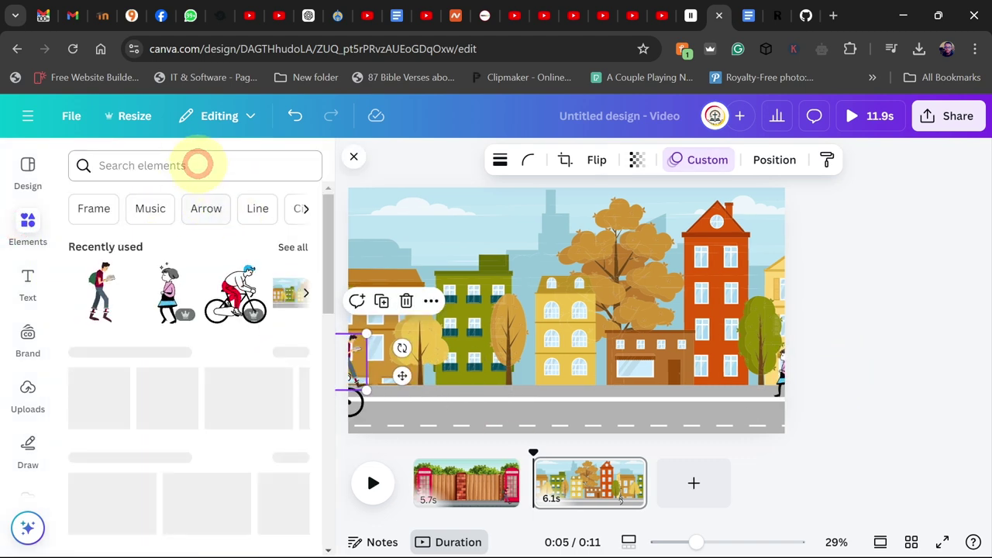
- Search elements for 'city' and show the audio results
left_click(198, 165)
type("city")
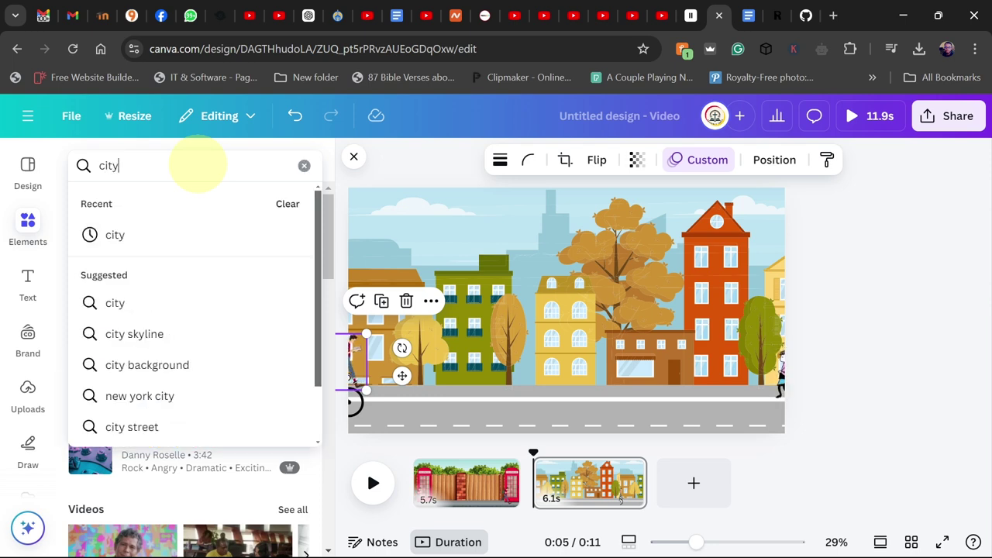
left_click(130, 233)
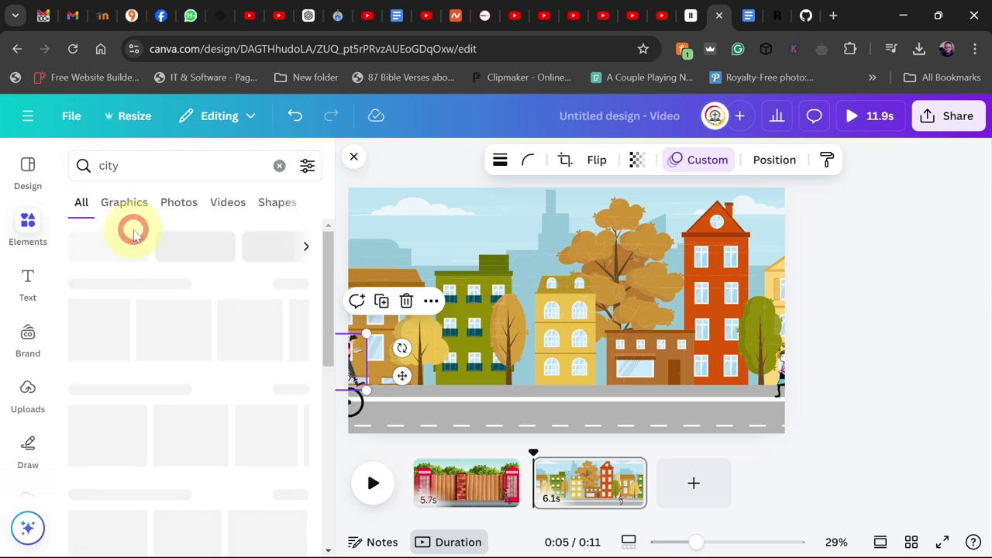
left_click(311, 205)
left_click(199, 203)
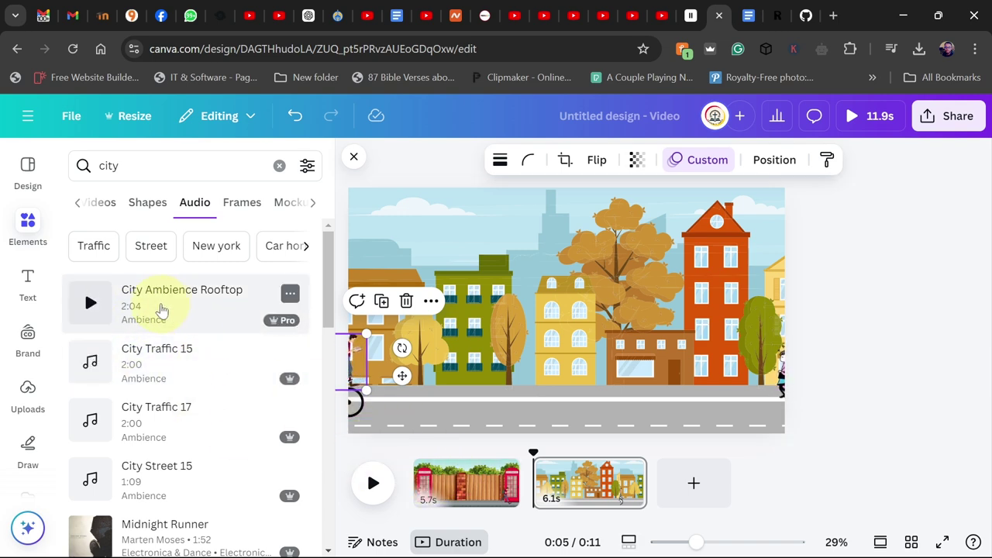
- Add the City Ambience Rooftop sound, then delete the audio track
left_click(163, 305)
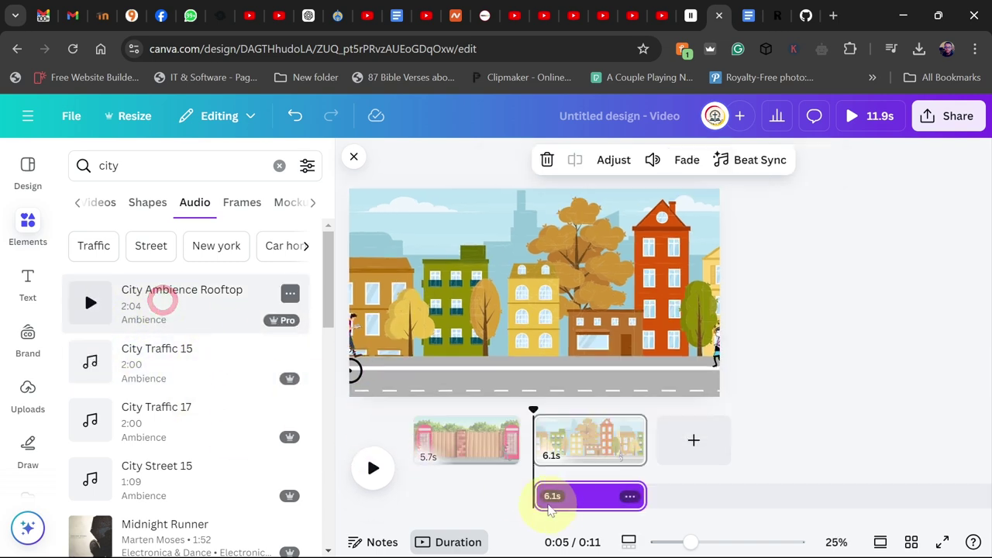
right_click(599, 500)
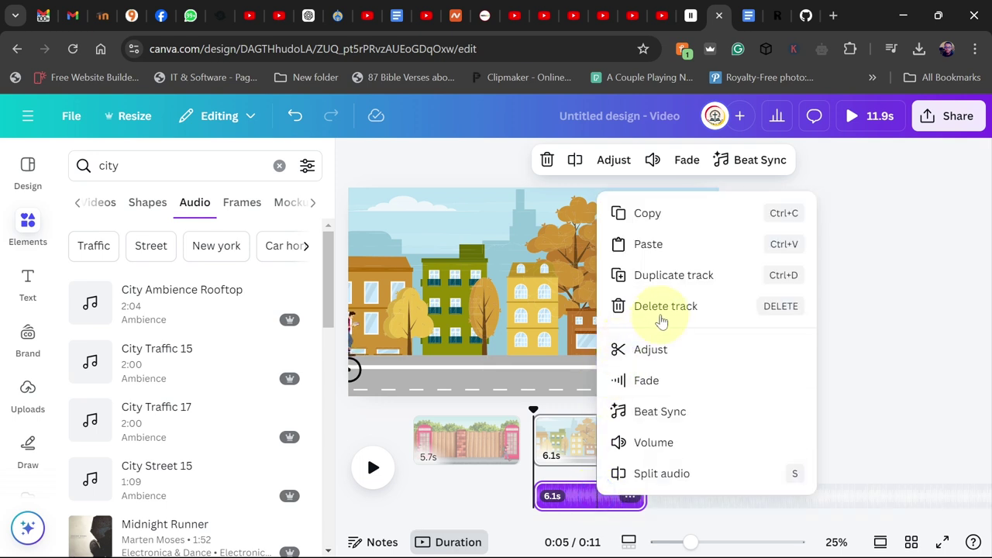
left_click(665, 307)
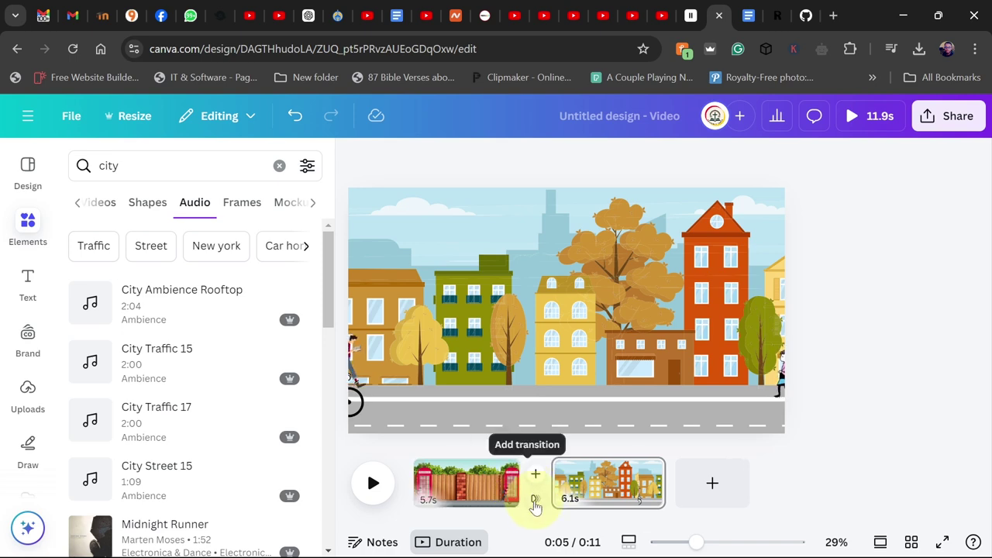
- Join the two clips with a Match & Move transition and play the video from the start
left_click(534, 500)
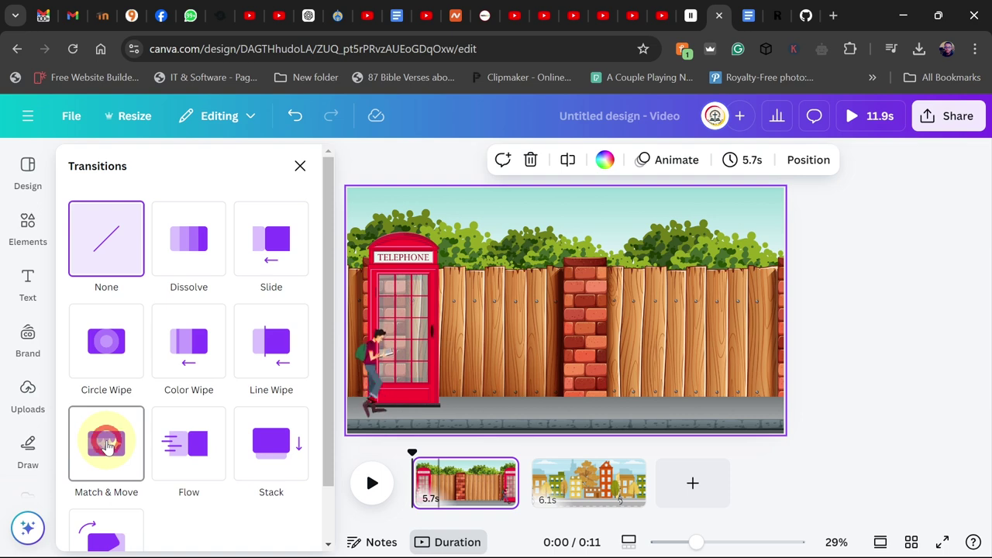
left_click(109, 446)
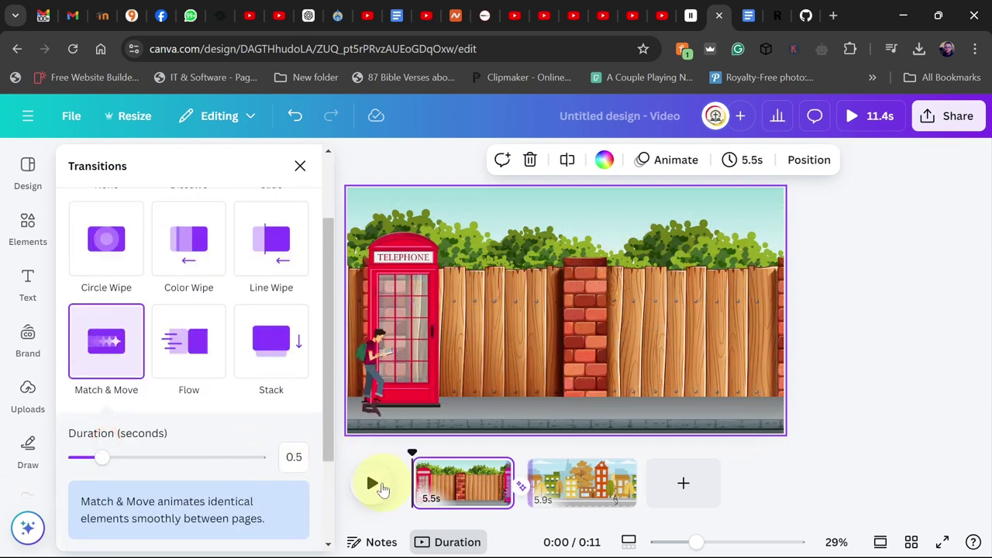
left_click(376, 486)
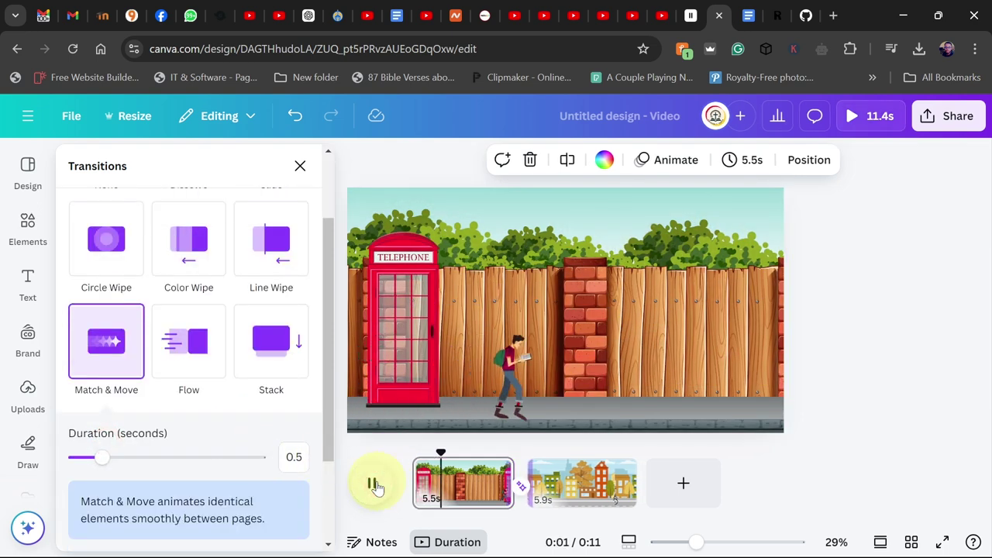